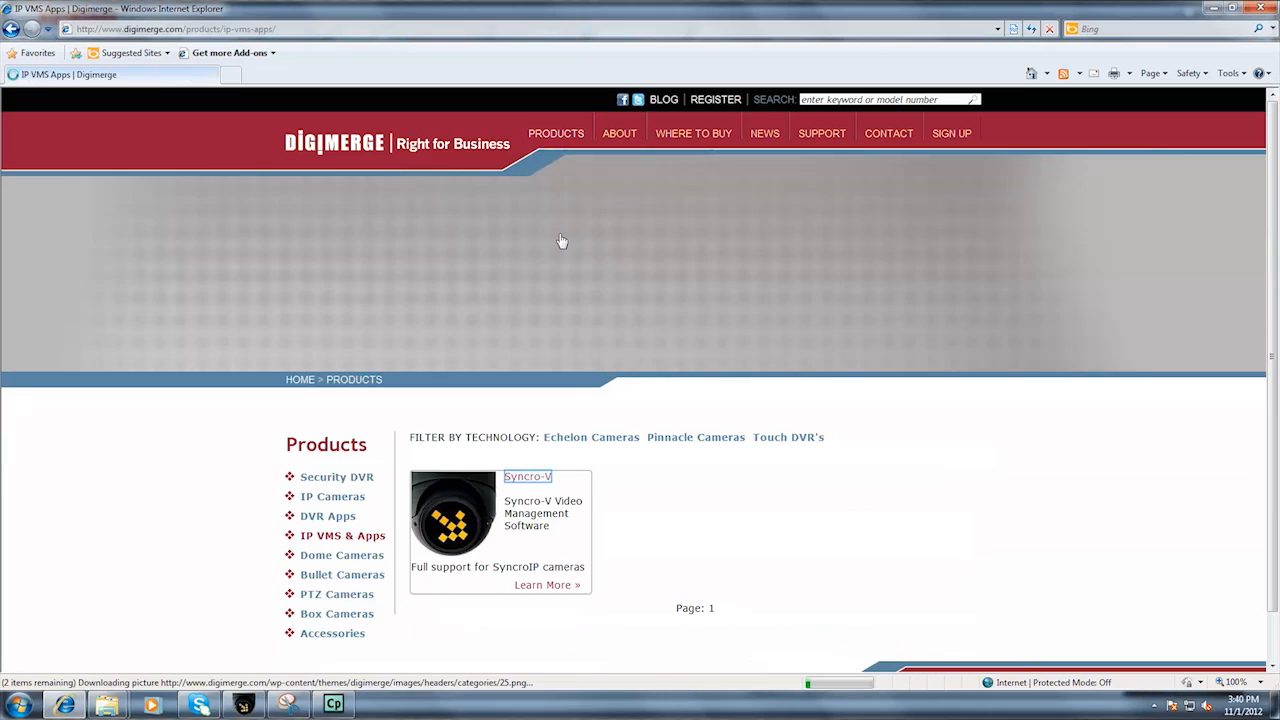
# Step: Start downloading SyncroV-software-v1_6.zip from the Syncro-V product page's Downloads section
pyautogui.click(527, 476)
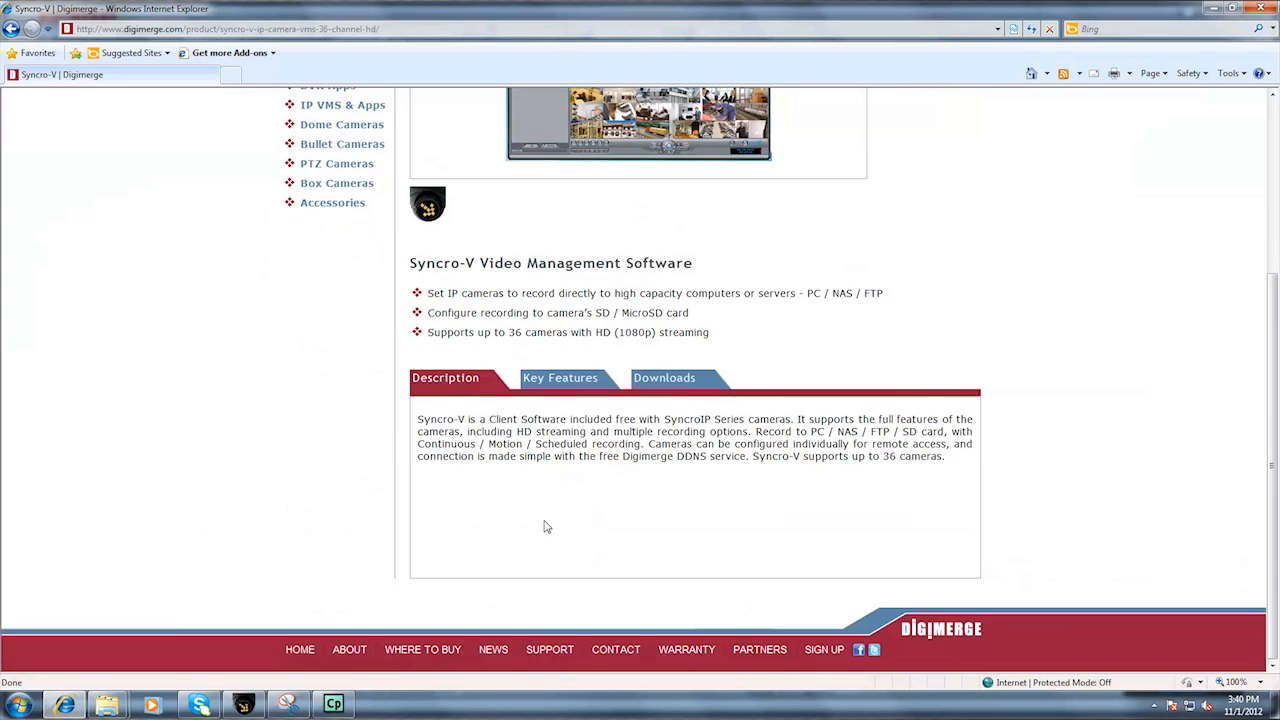
pyautogui.click(664, 378)
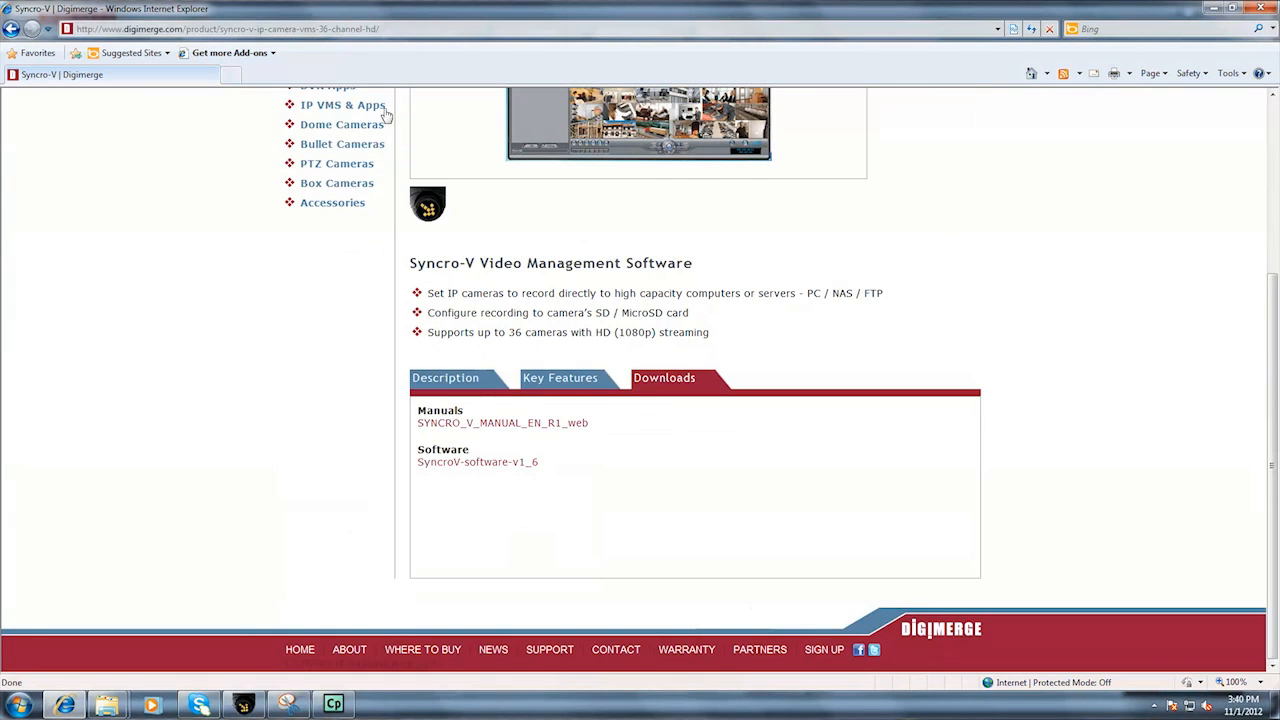
pyautogui.click(527, 462)
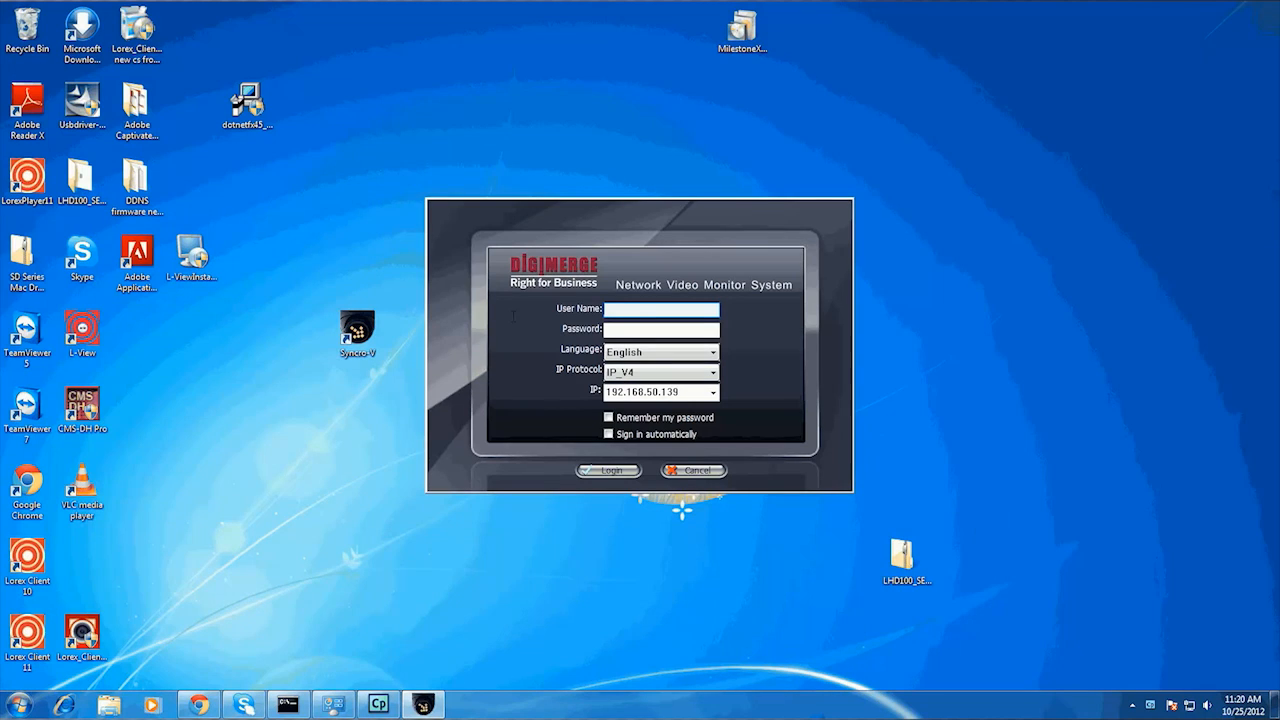
# Step: Sign in to Syncro-V with user name admin and its password
pyautogui.click(660, 309)
pyautogui.write('admin')
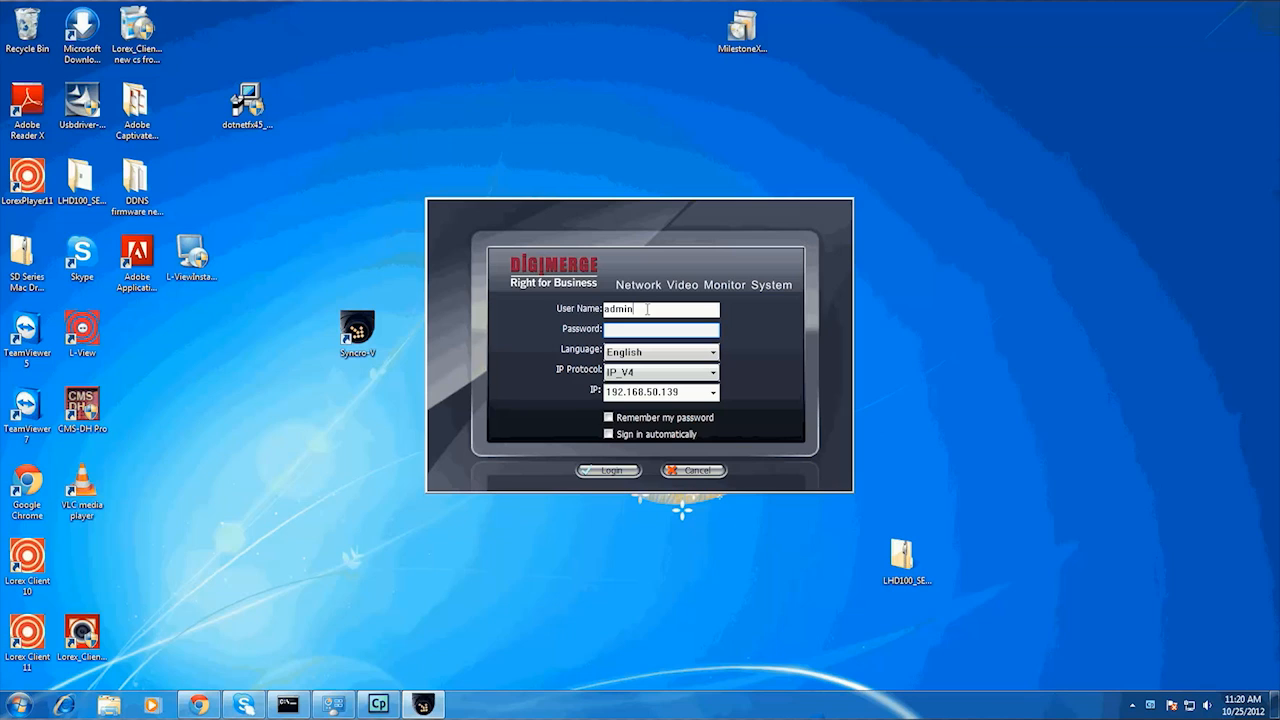
pyautogui.click(667, 330)
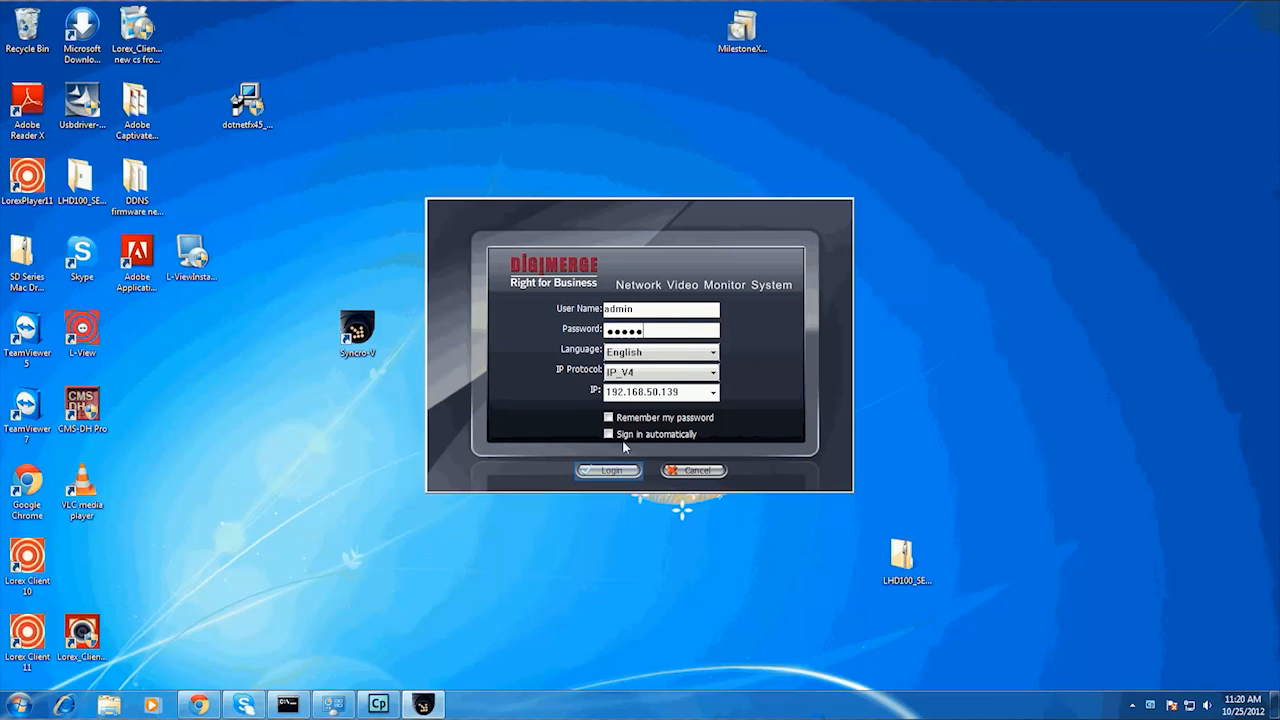
pyautogui.click(610, 470)
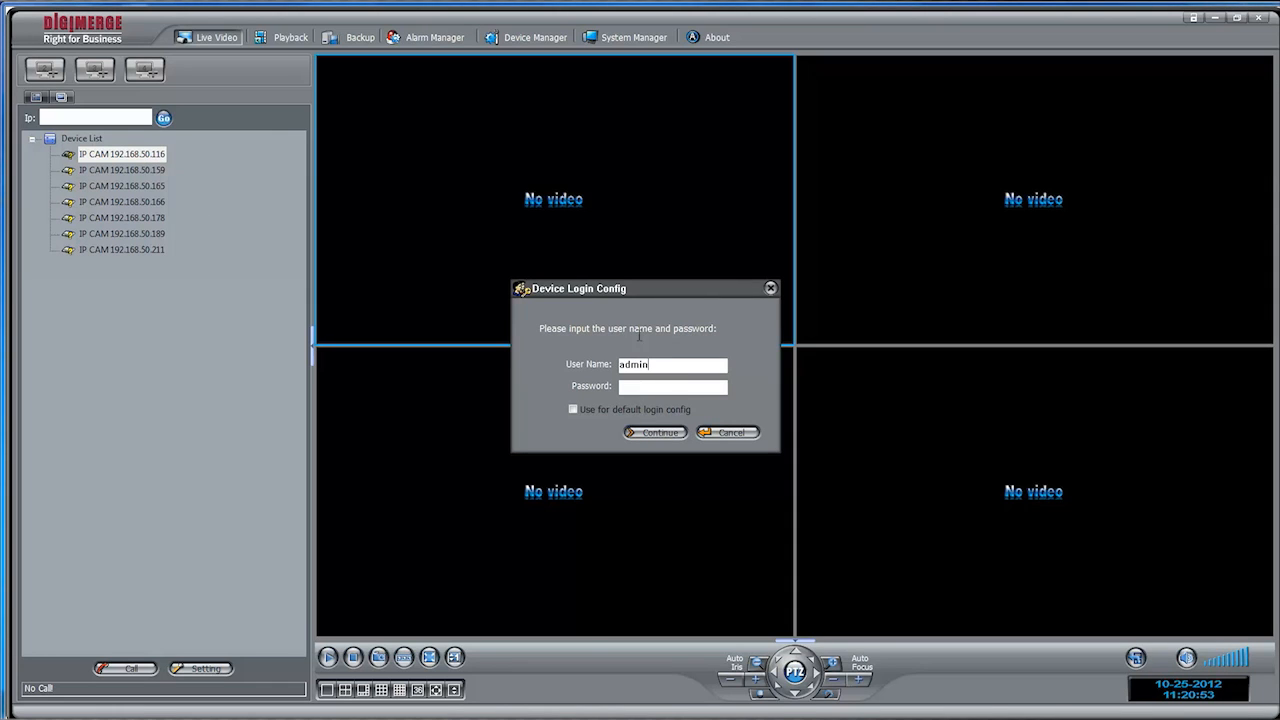
# Step: Enter the camera's admin password in the Device Login Config dialog
pyautogui.click(658, 390)
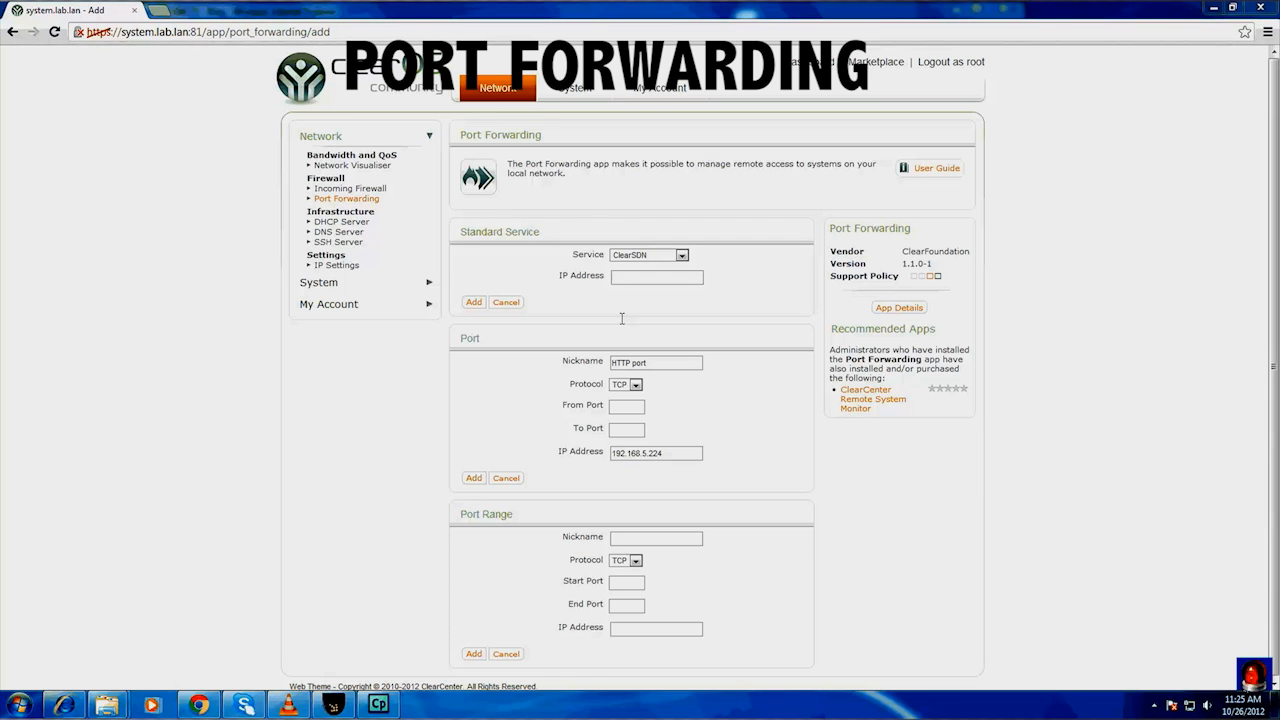
# Step: Fill the 'control port' rule forwarding port 30001 to 30001 on 192.168.5.224
pyautogui.click(618, 370)
pyautogui.write('80')
pyautogui.click(618, 406)
pyautogui.write('80')
pyautogui.write('30001')
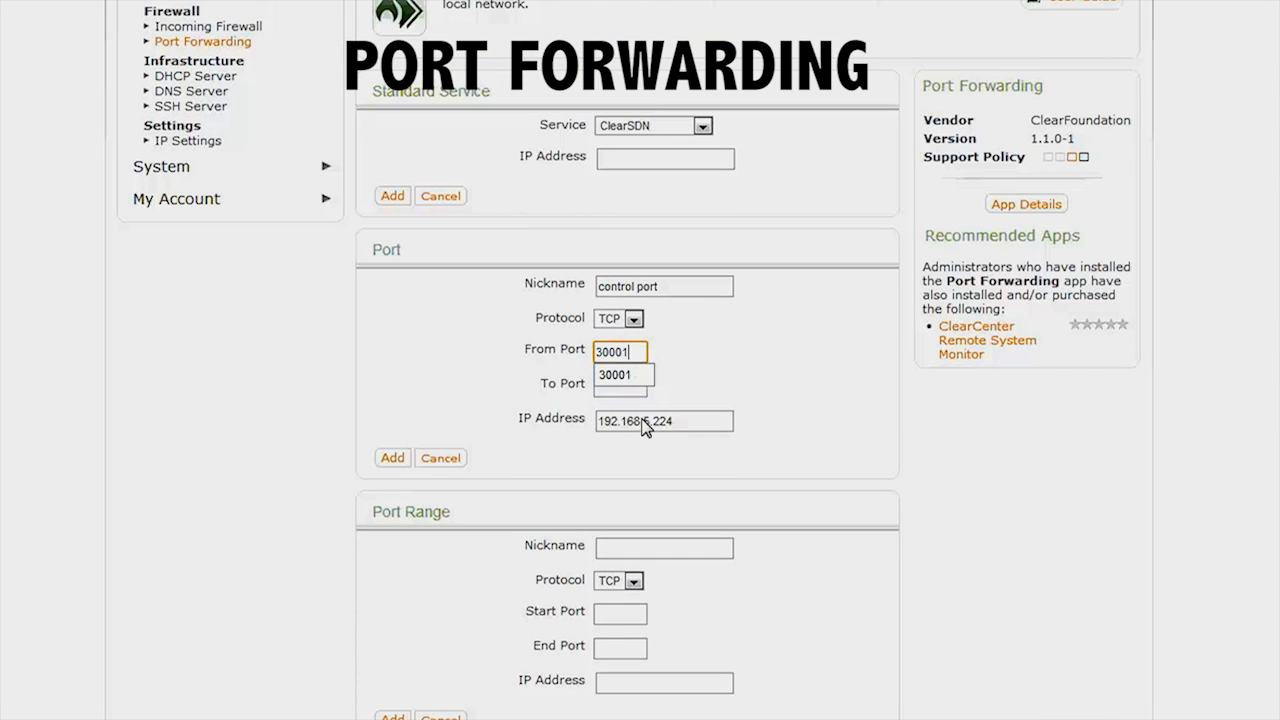
pyautogui.click(620, 386)
pyautogui.write('30001')
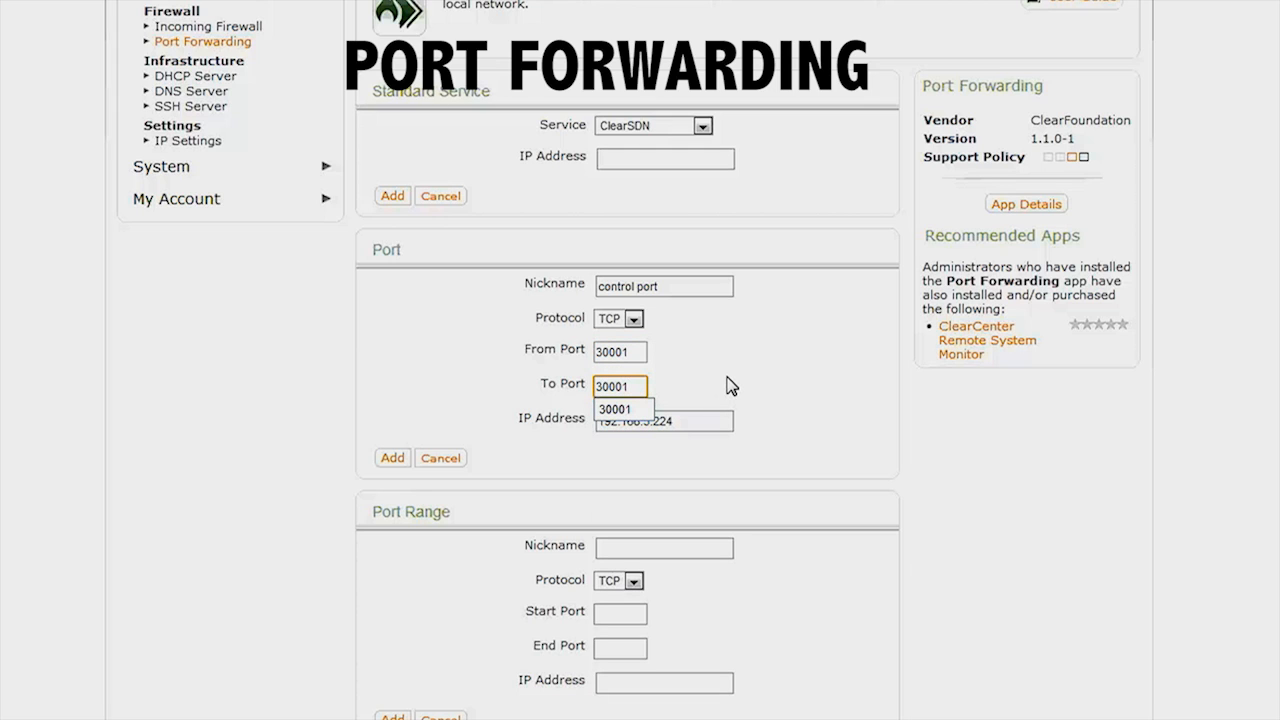
pyautogui.click(405, 413)
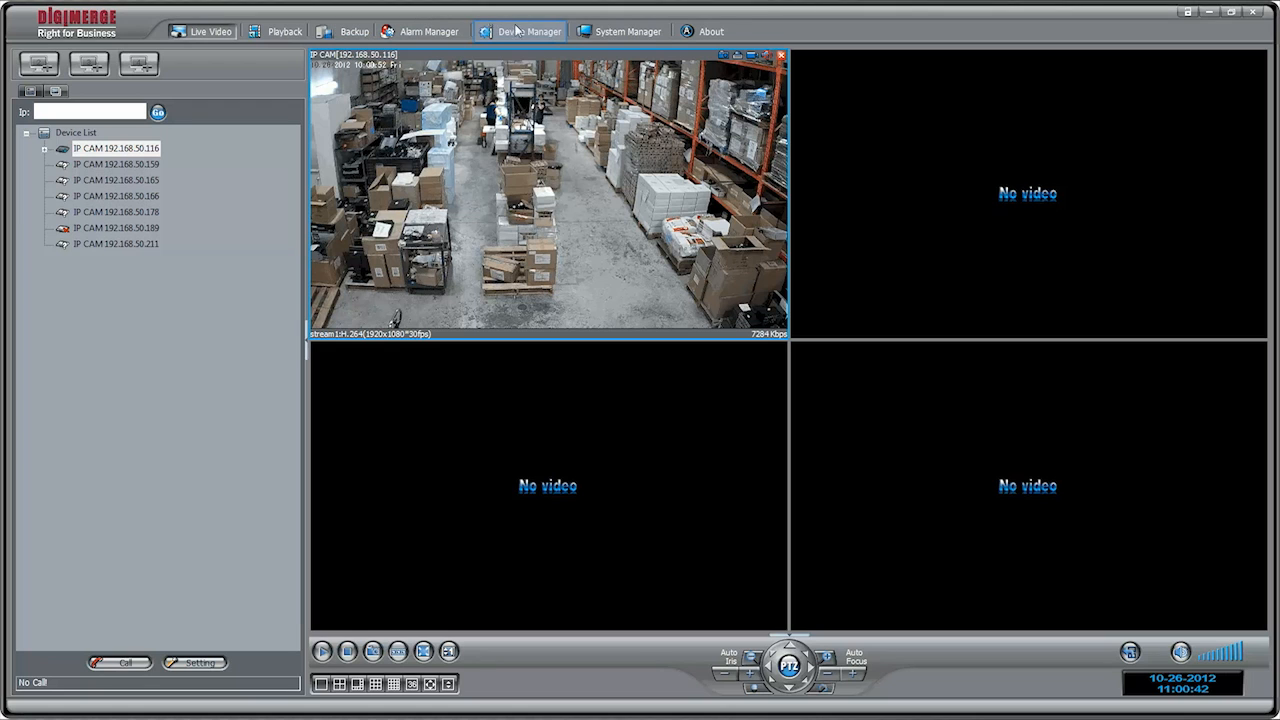
# Step: Bring up the Device Port settings for camera 192.168.50.116 in Video Device Management
pyautogui.click(518, 31)
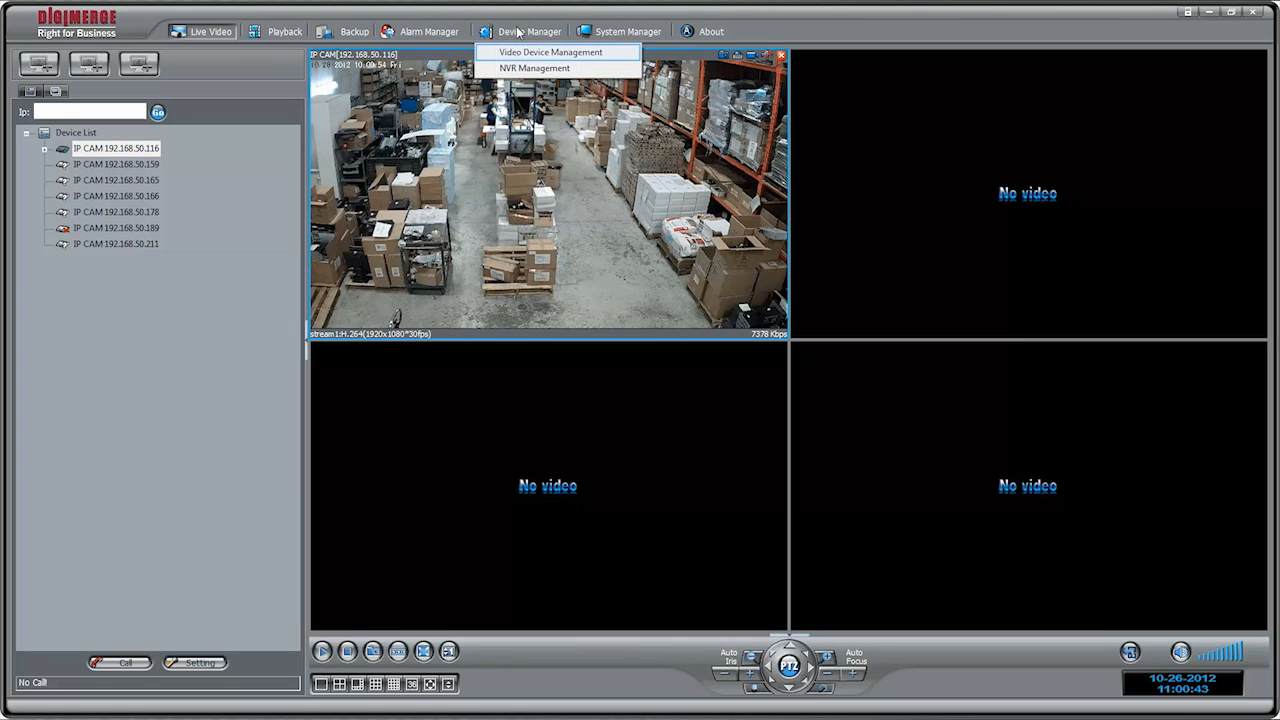
pyautogui.click(528, 55)
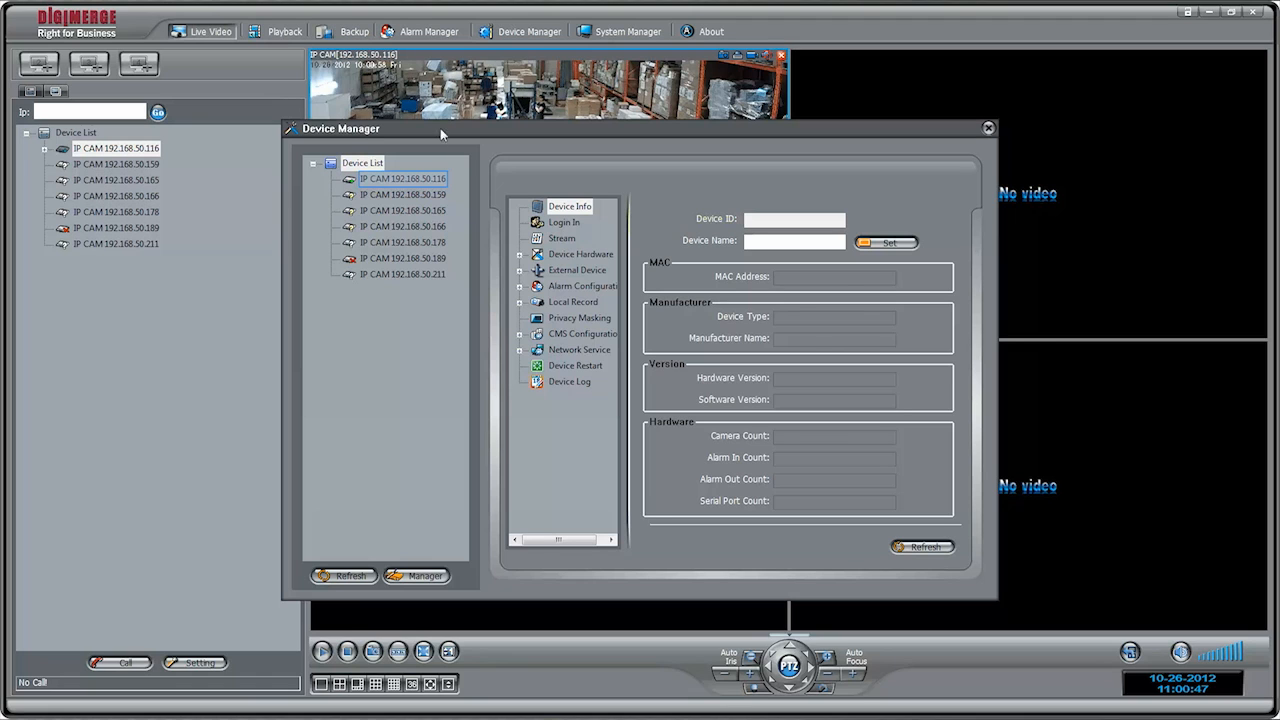
pyautogui.click(438, 179)
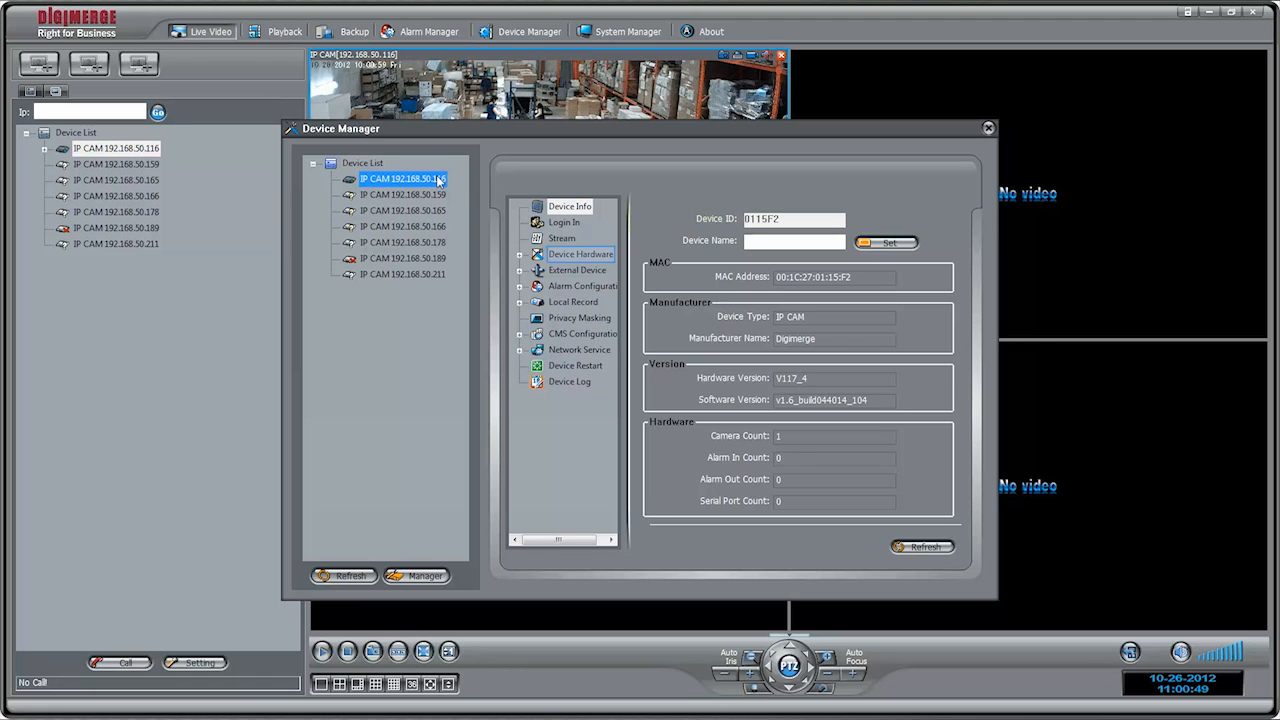
pyautogui.click(521, 255)
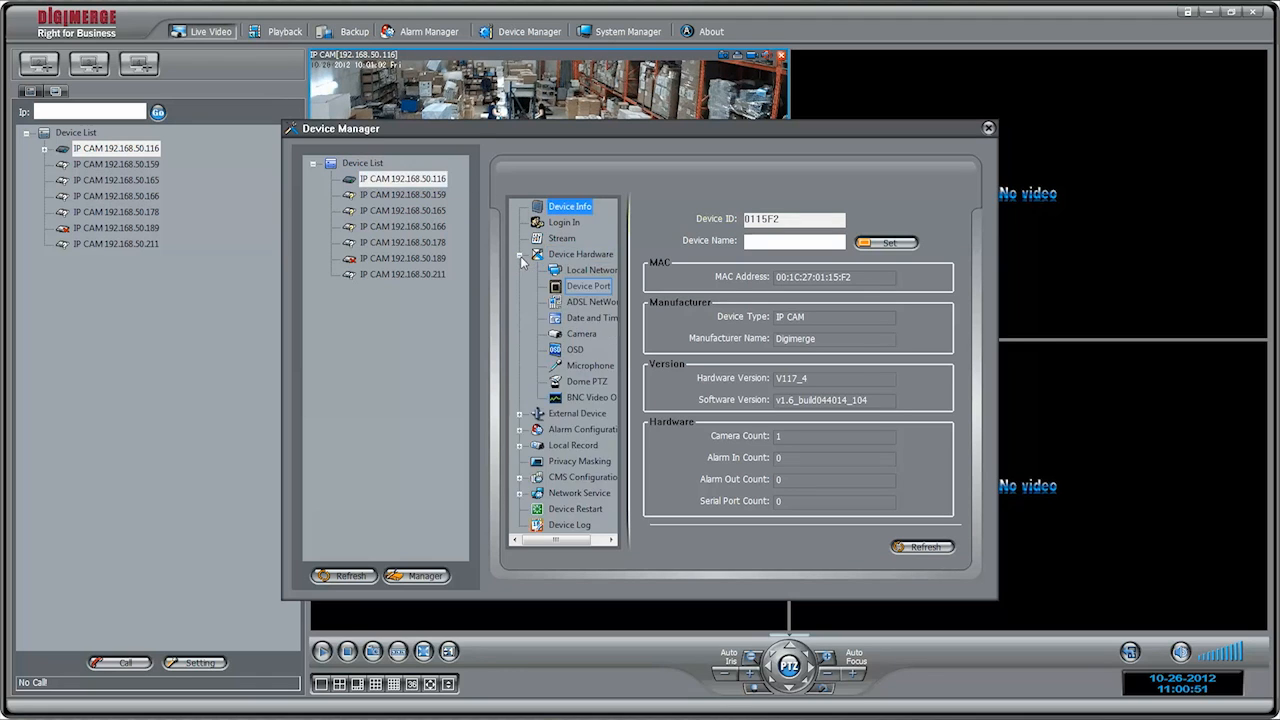
pyautogui.click(588, 286)
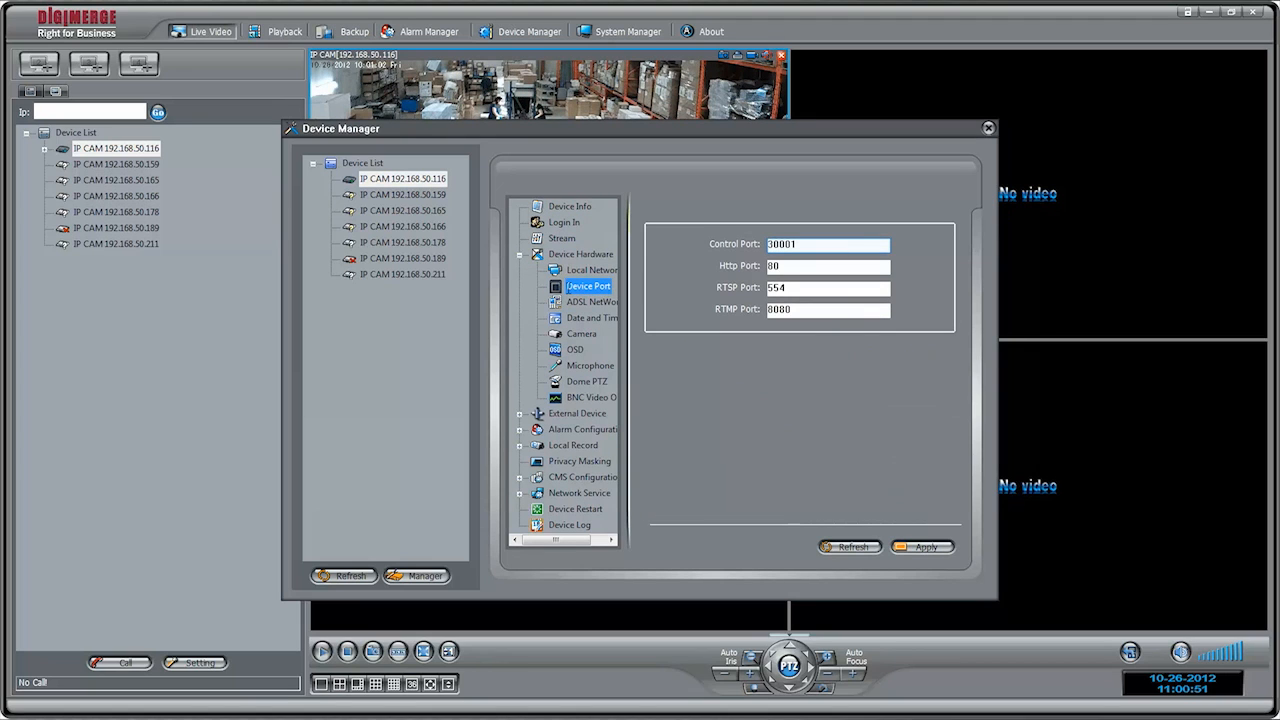
# Step: Set Control Port 30002 and Http Port 85, apply them and close the configuration window
pyautogui.doubleClick(776, 245)
pyautogui.write('30002')
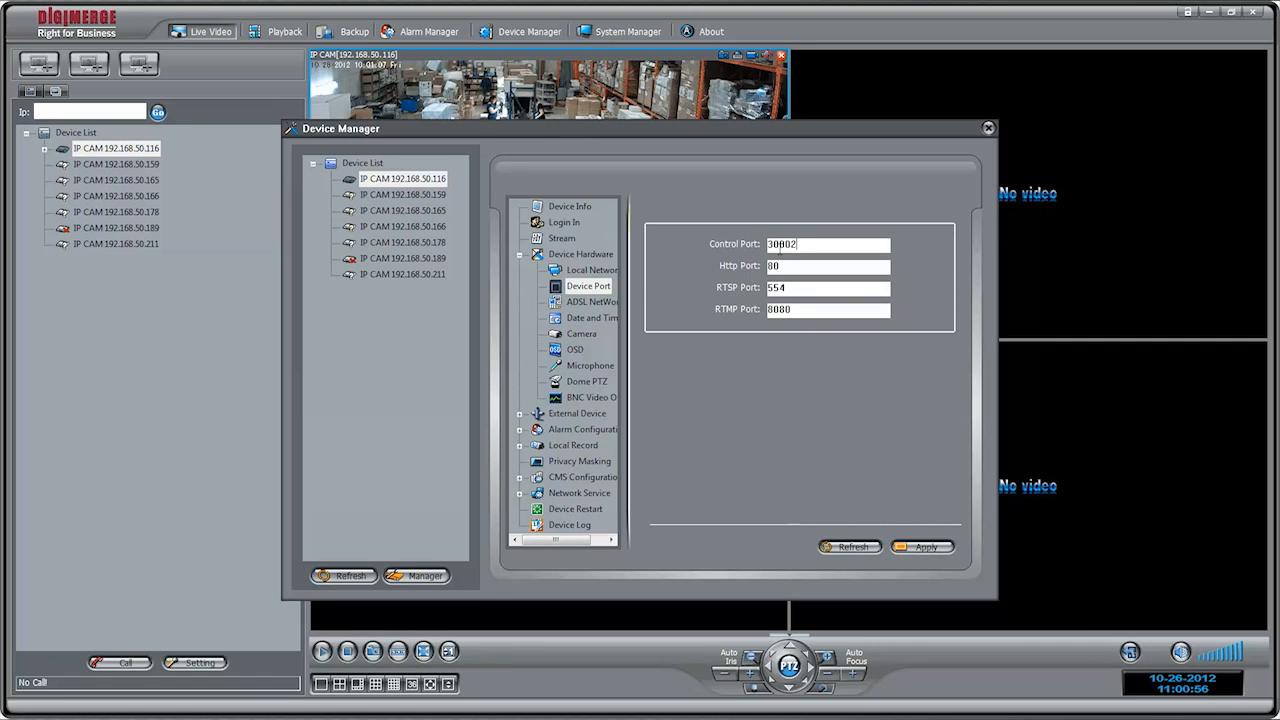
pyautogui.press('Tab')
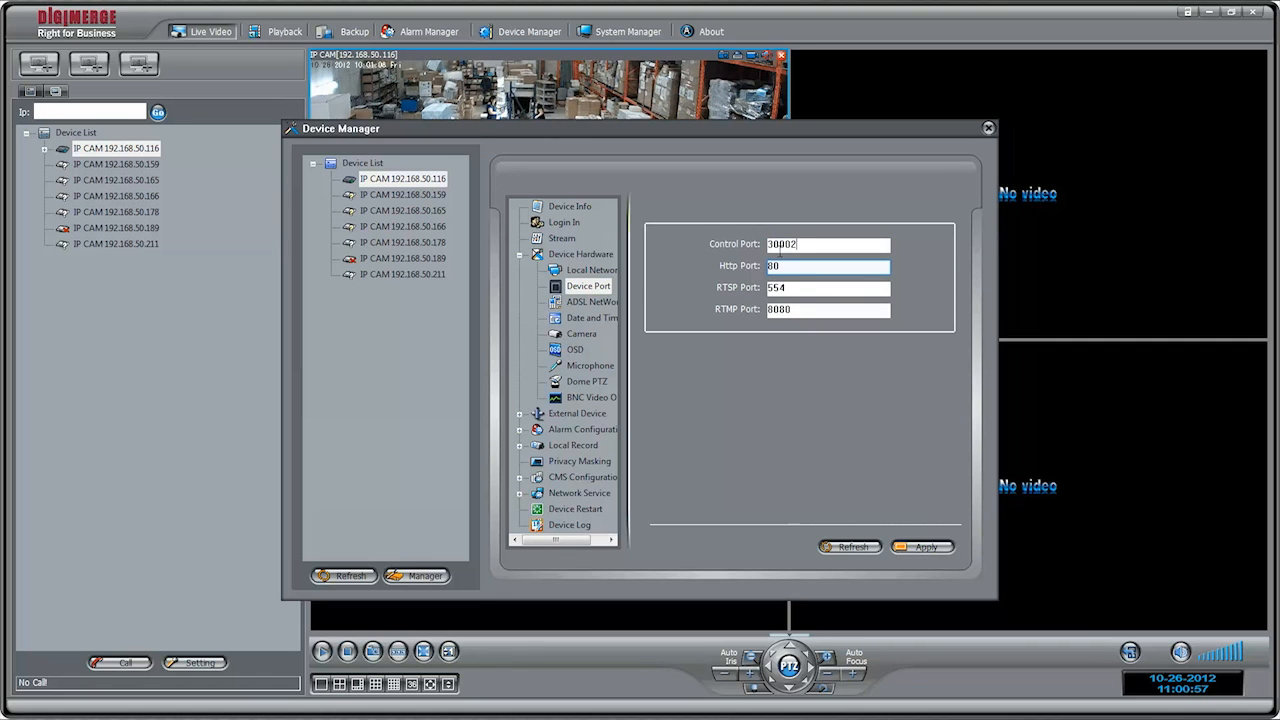
pyautogui.press('BackSpace')
pyautogui.write('5')
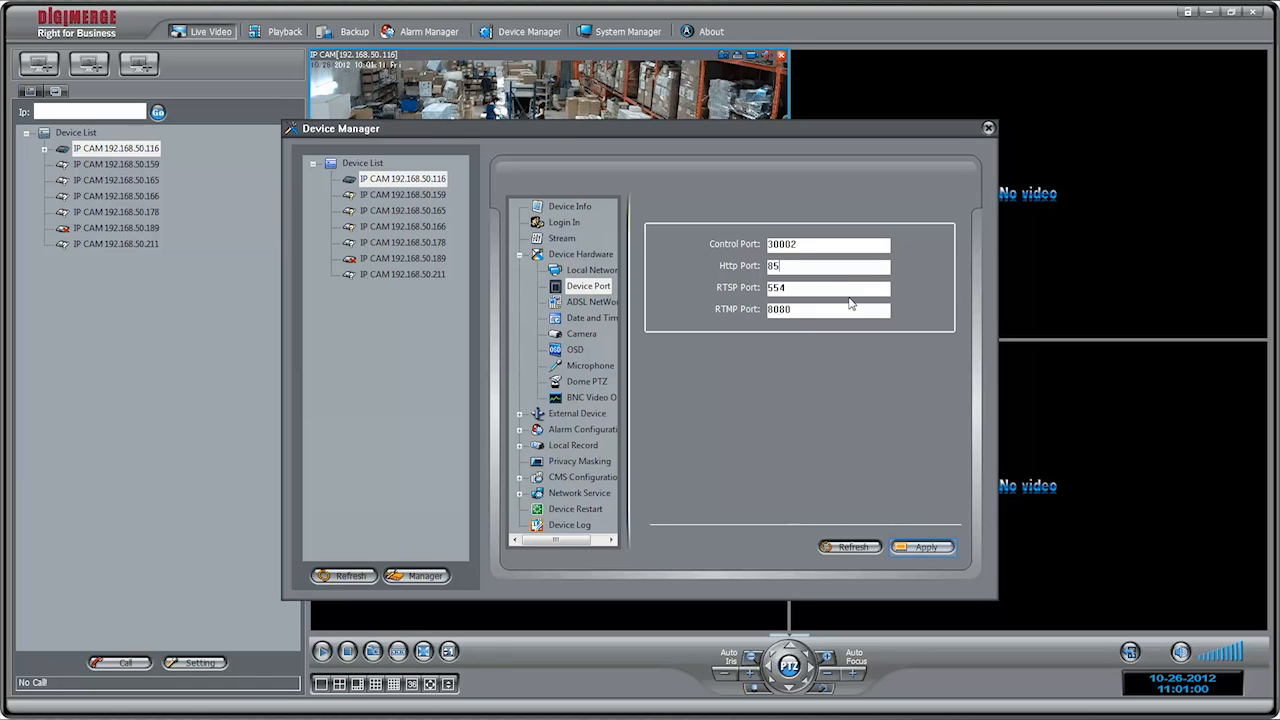
pyautogui.click(922, 547)
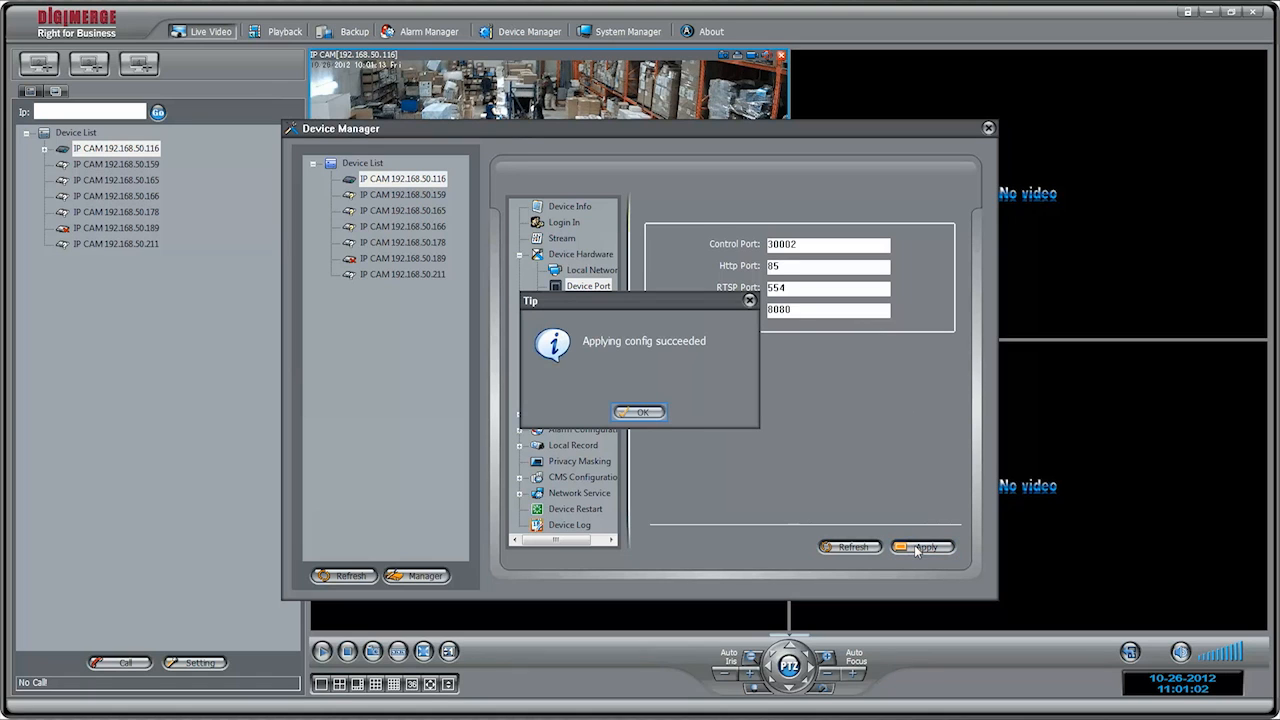
pyautogui.click(639, 411)
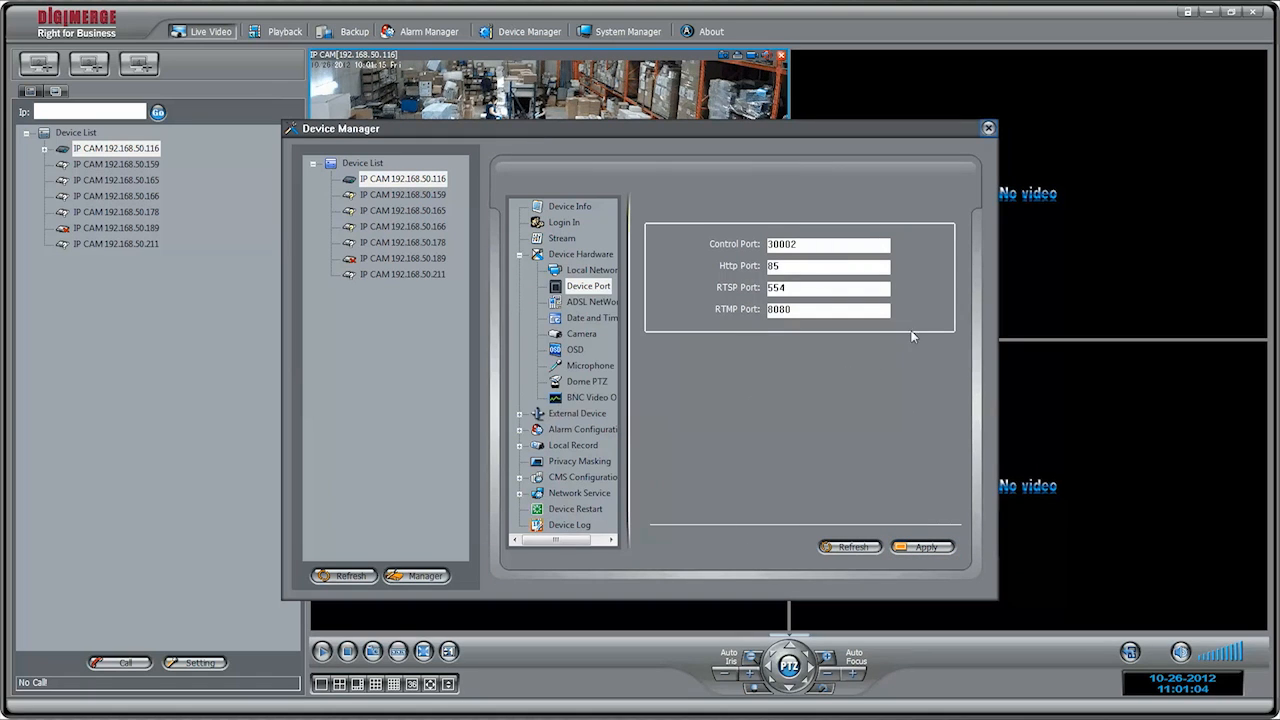
pyautogui.click(988, 128)
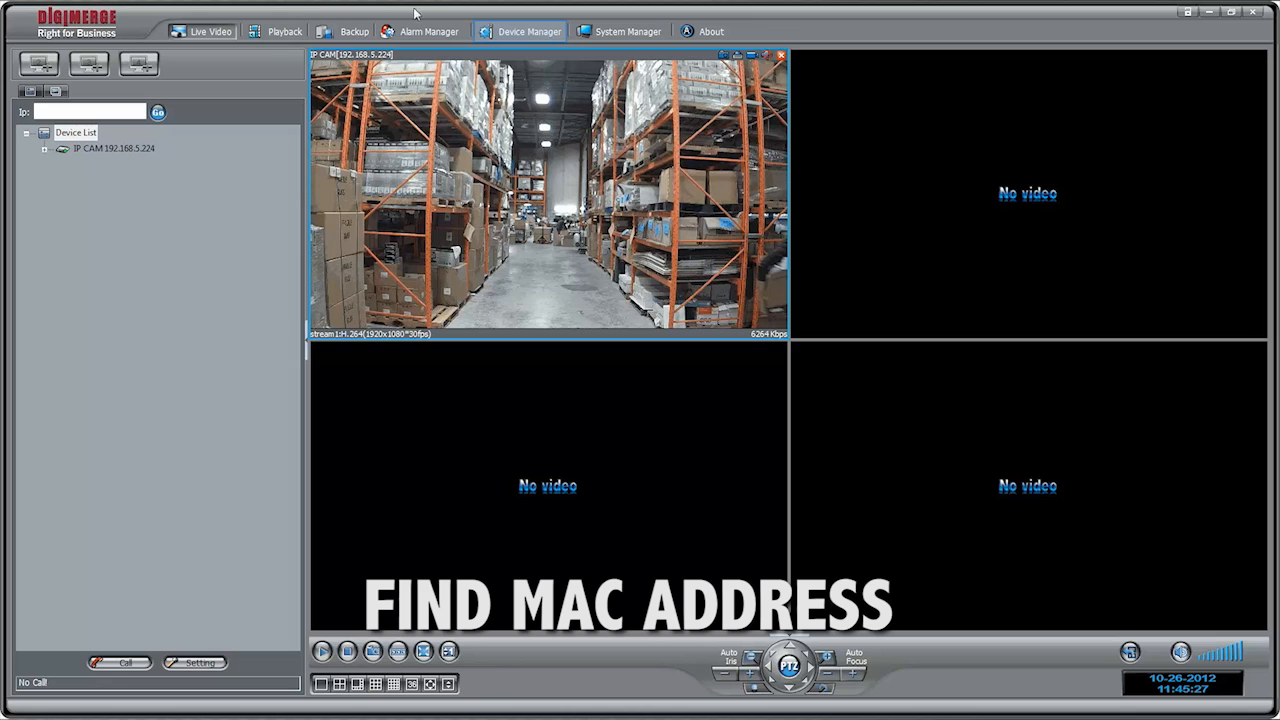
# Step: Show Device Info for camera 192.168.5.224, revealing MAC address 00:1C:27:00:89:97
pyautogui.click(523, 31)
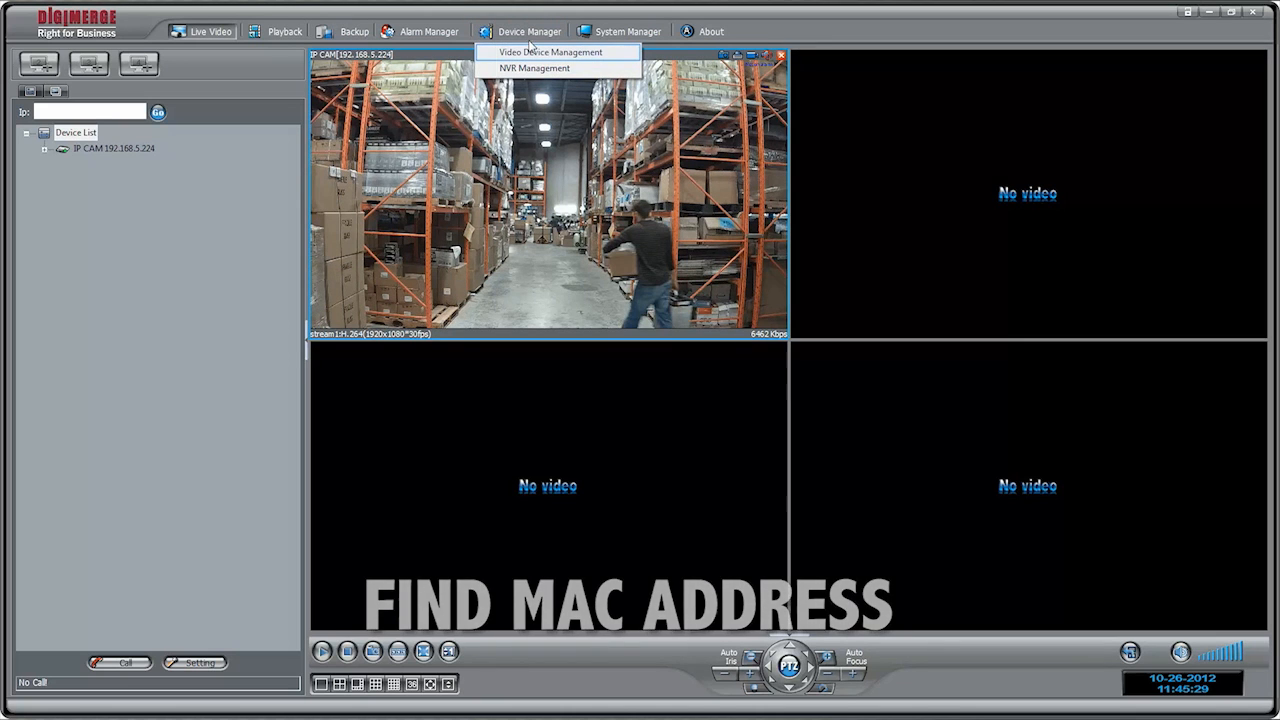
pyautogui.click(531, 53)
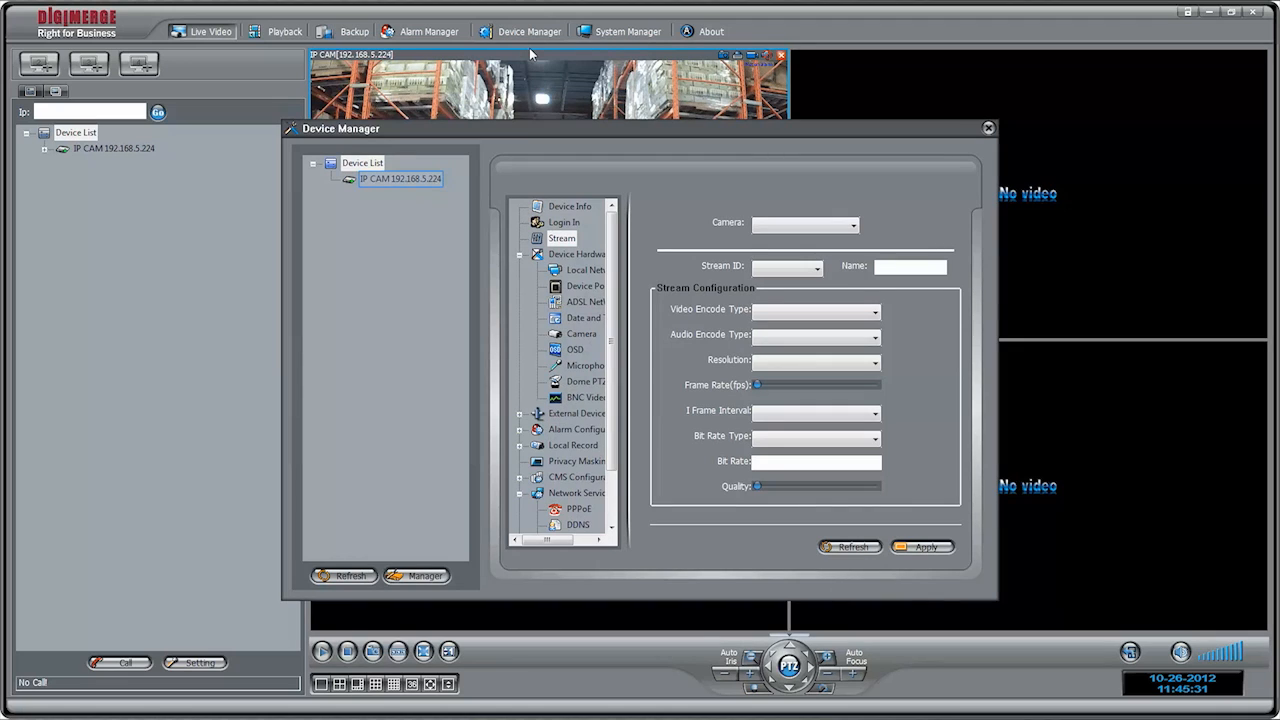
pyautogui.click(433, 180)
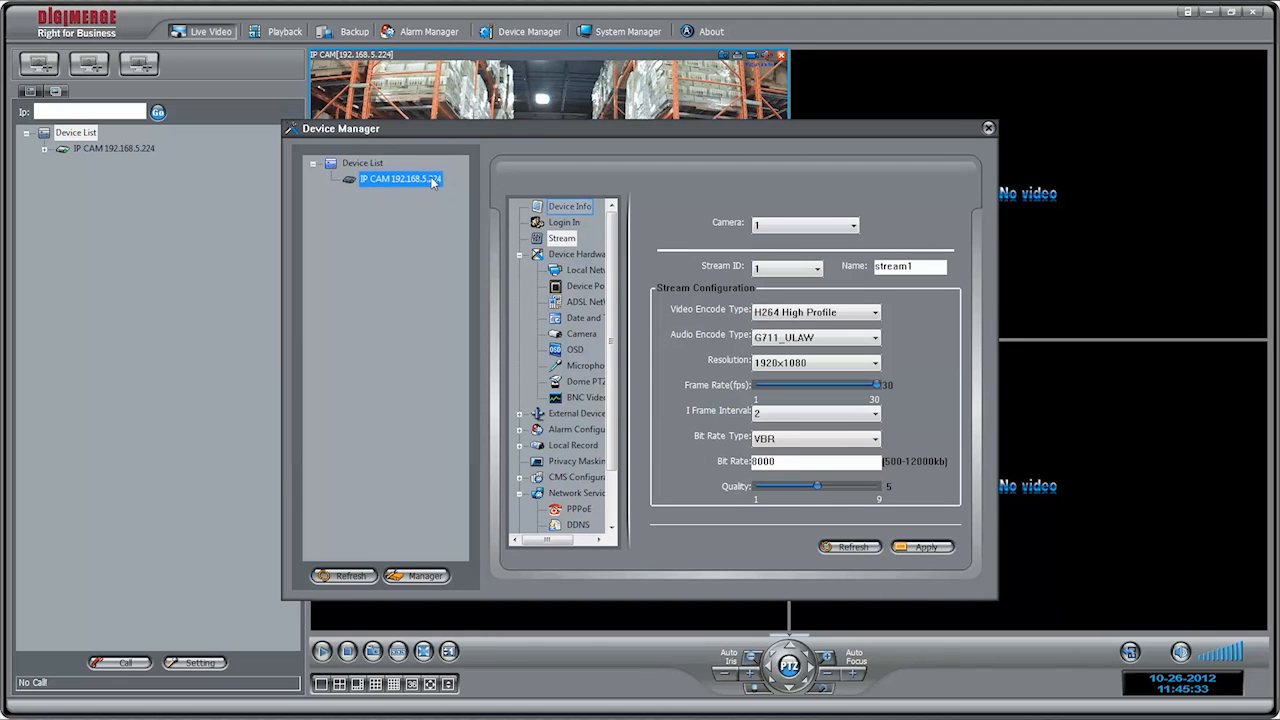
pyautogui.click(569, 206)
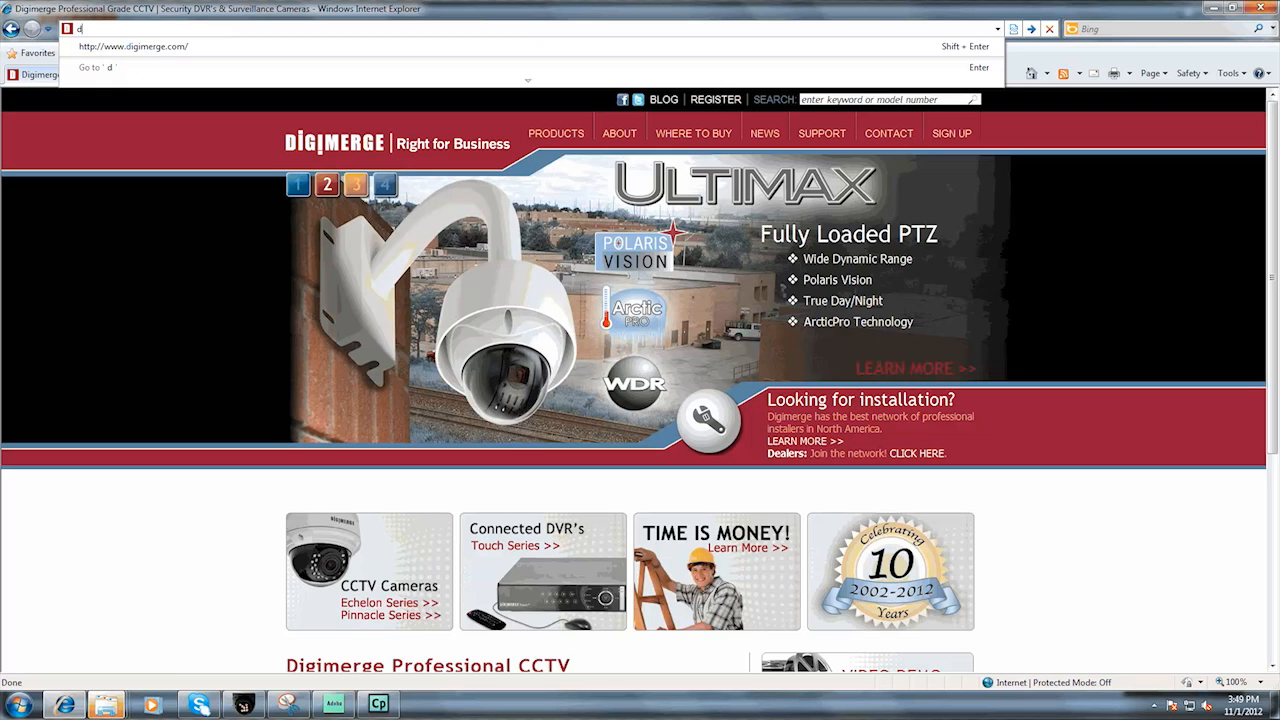
pyautogui.write('ddns.digimerge.net')
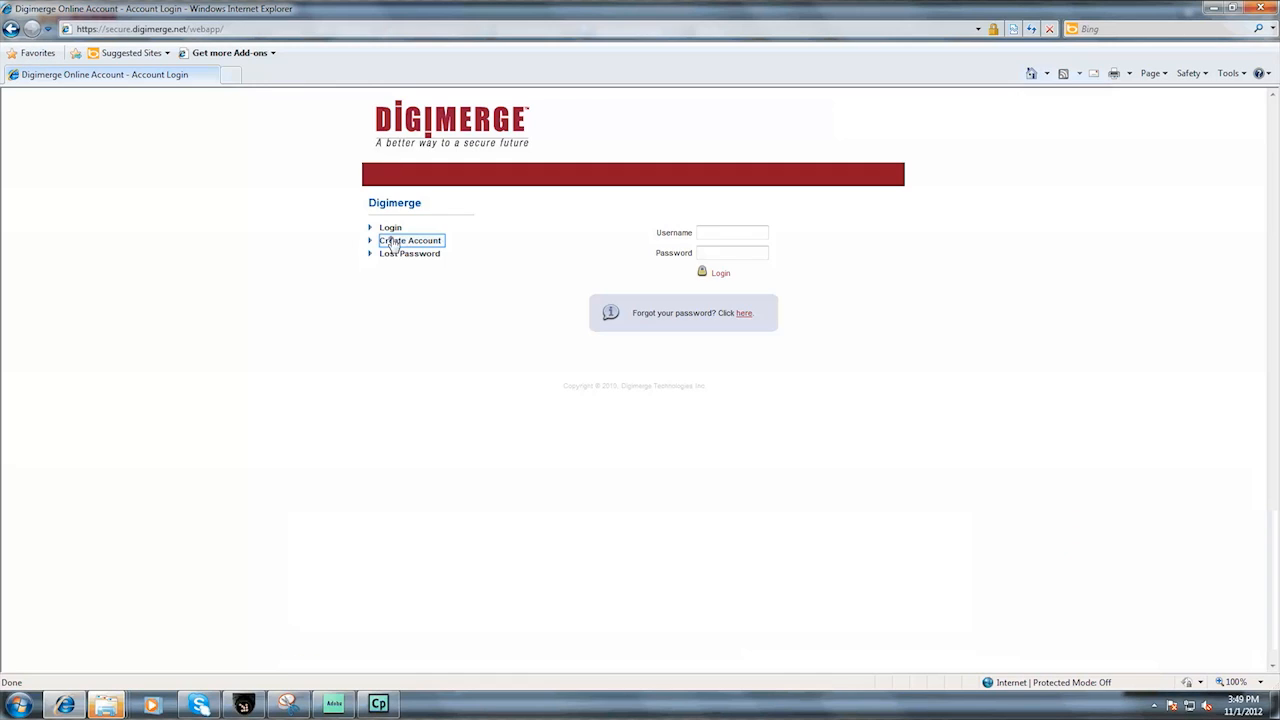
# Step: Fill the new DDNS account's email, passwords, first and last name, and region New York
pyautogui.click(409, 240)
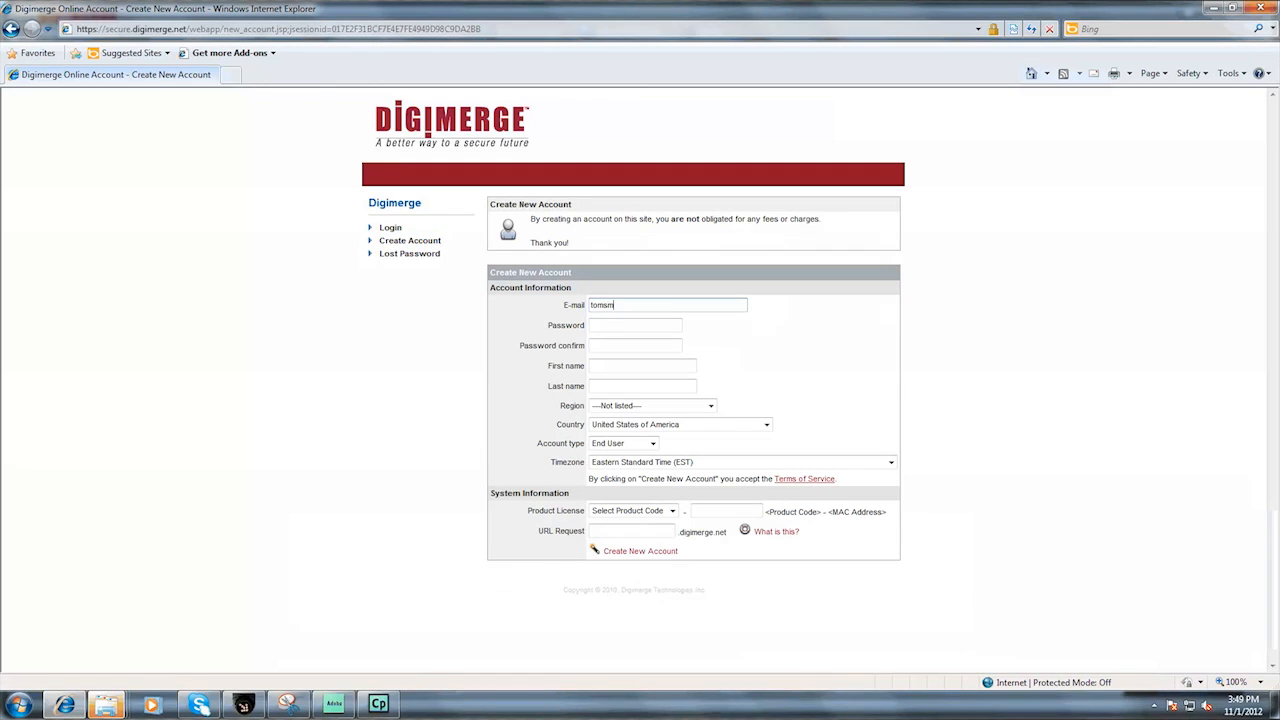
pyautogui.press('Tab')
pyautogui.write('password')
pyautogui.press('Tab')
pyautogui.write('password')
pyautogui.press('Tab')
pyautogui.write('om')
pyautogui.press('Tab')
pyautogui.write('Smith')
pyautogui.press('Tab')
pyautogui.click(710, 405)
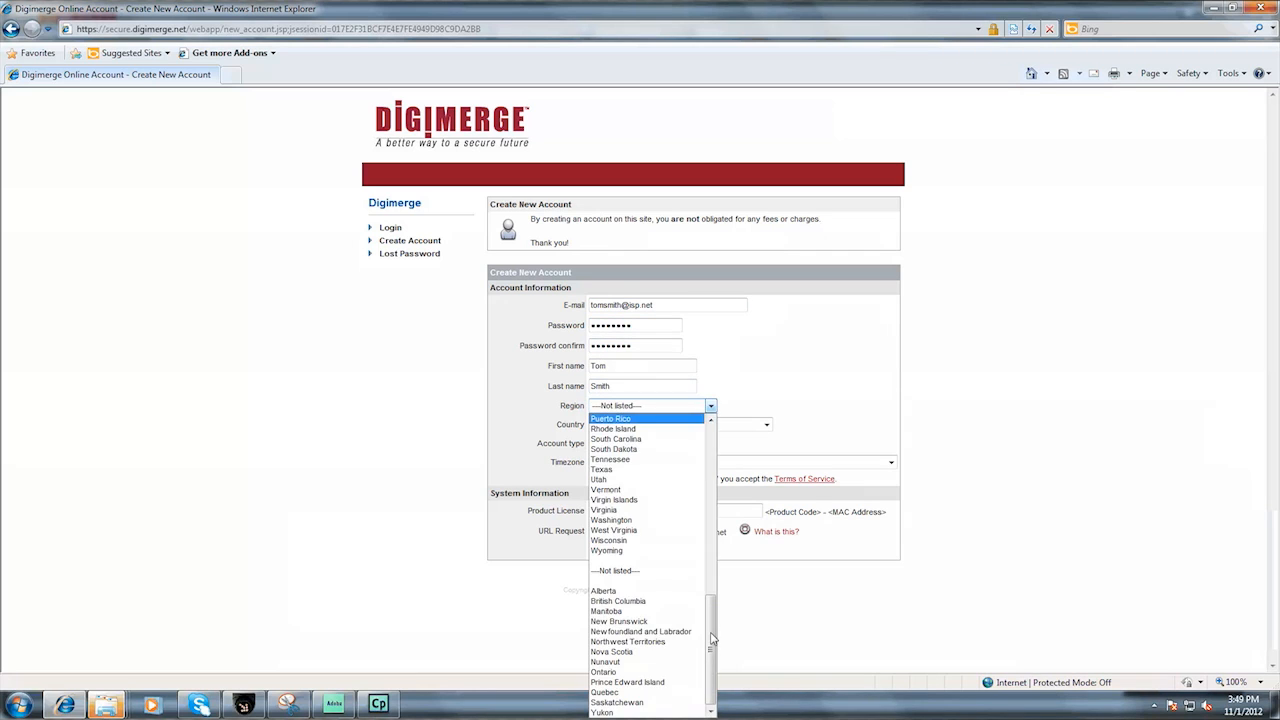
pyautogui.scroll(-5, 636, 531)
pyautogui.click(636, 531)
pyautogui.click(636, 443)
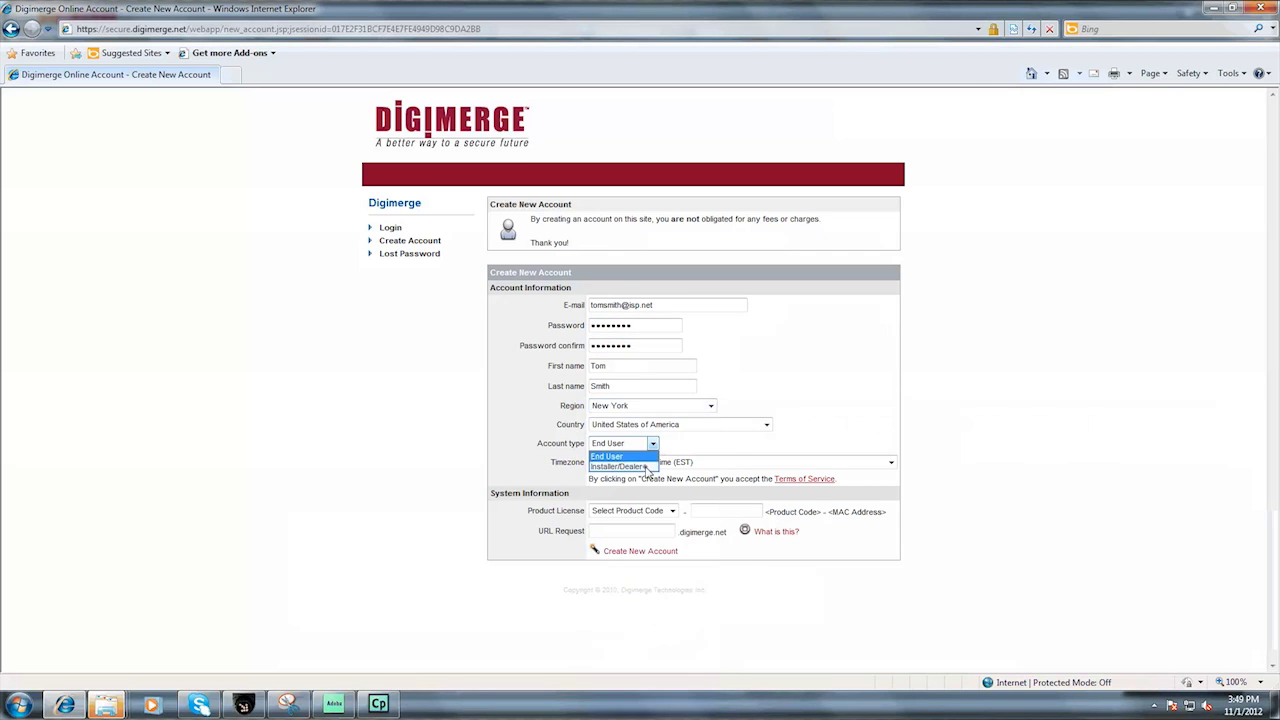
pyautogui.click(671, 511)
pyautogui.scroll(-5, 640, 400)
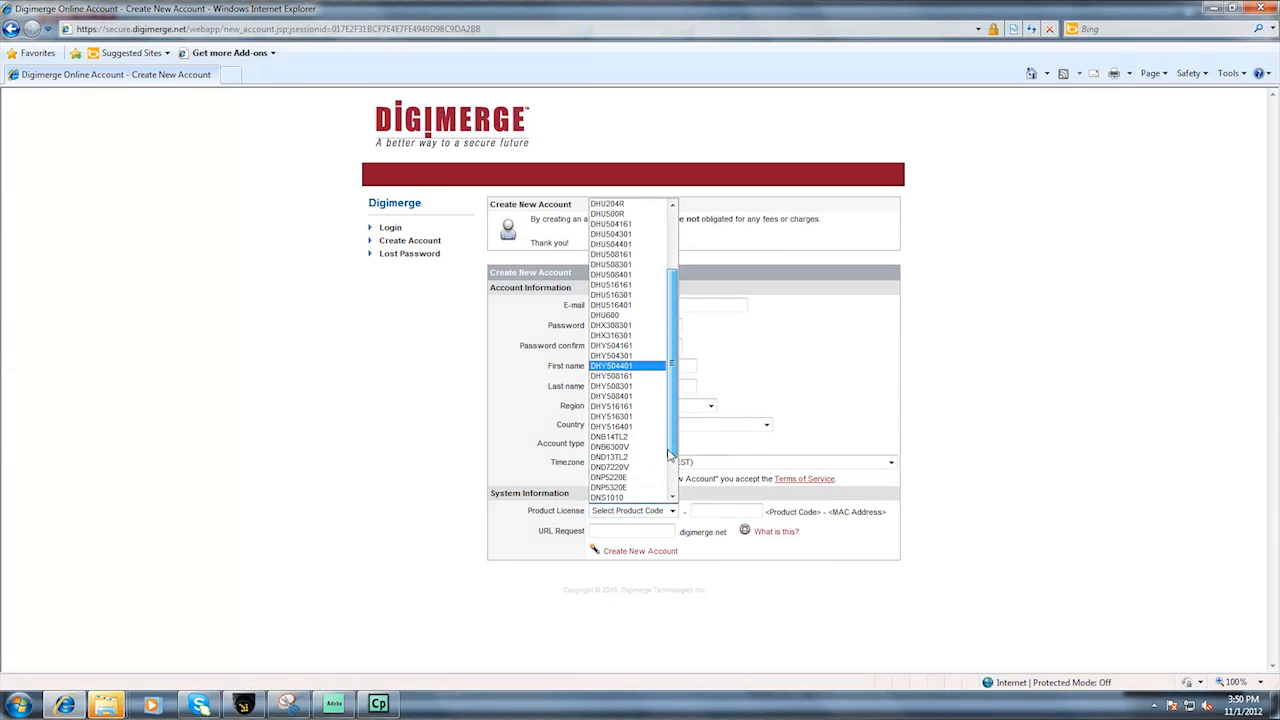
pyautogui.click(625, 360)
pyautogui.click(702, 511)
pyautogui.write('11-11-11-11-11-11')
pyautogui.press('Tab')
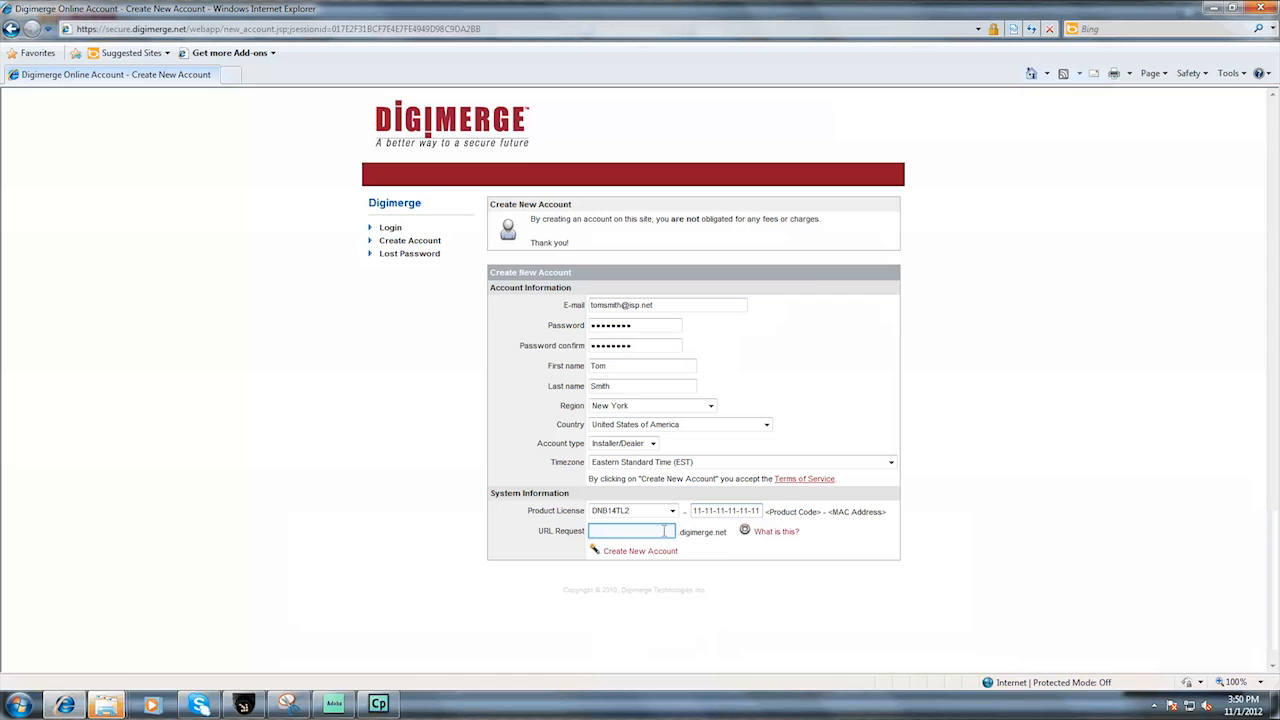
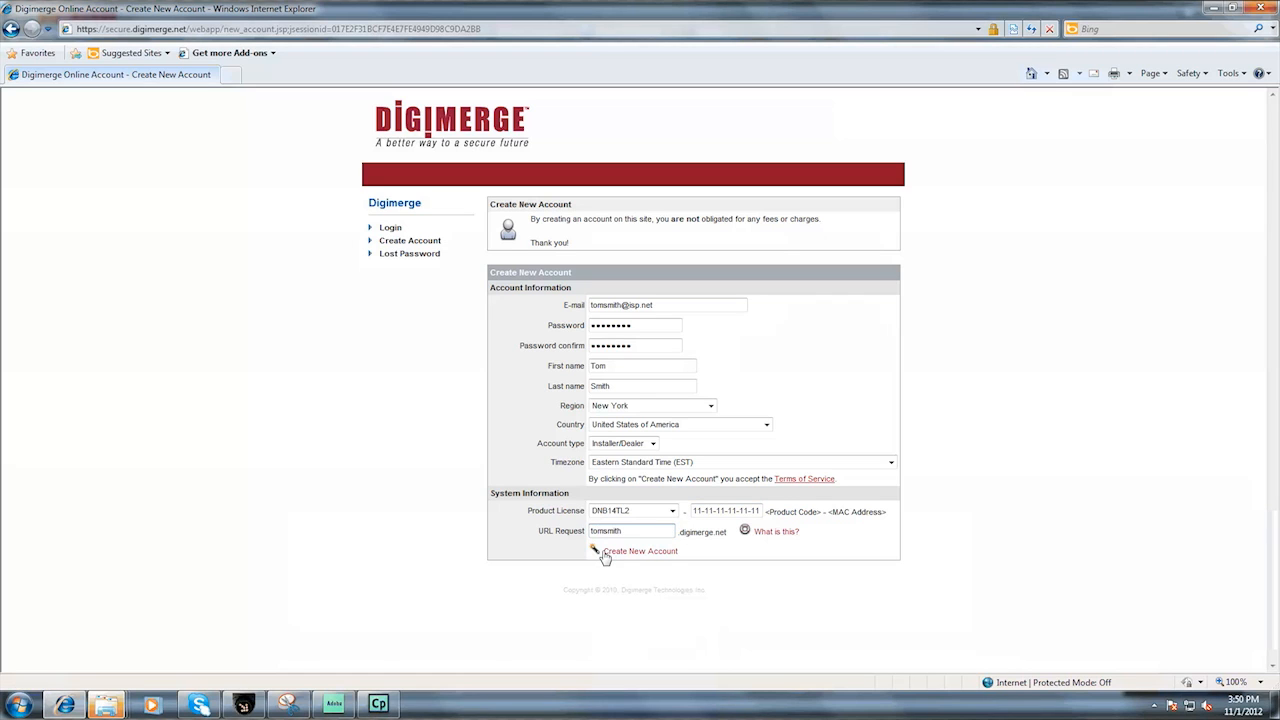
pyautogui.click(640, 551)
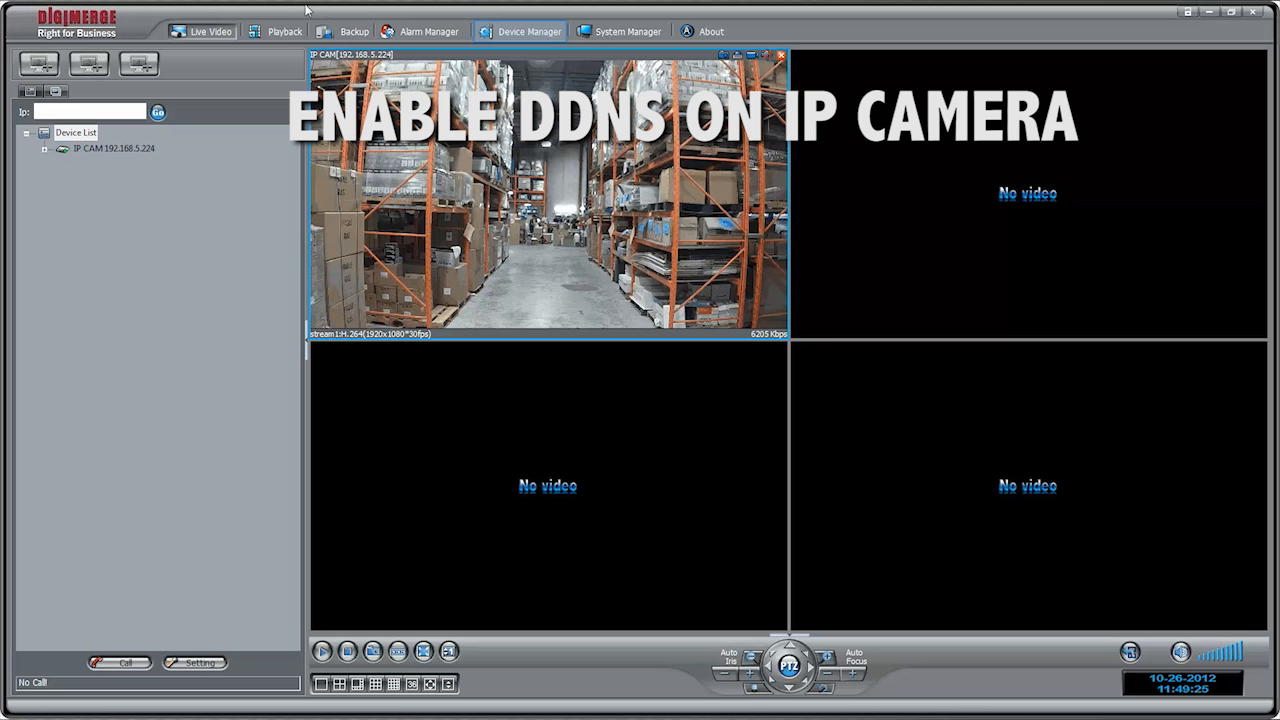
# Step: Bring up the IP camera's DDNS settings under Network Service in Video Device Management
pyautogui.click(529, 31)
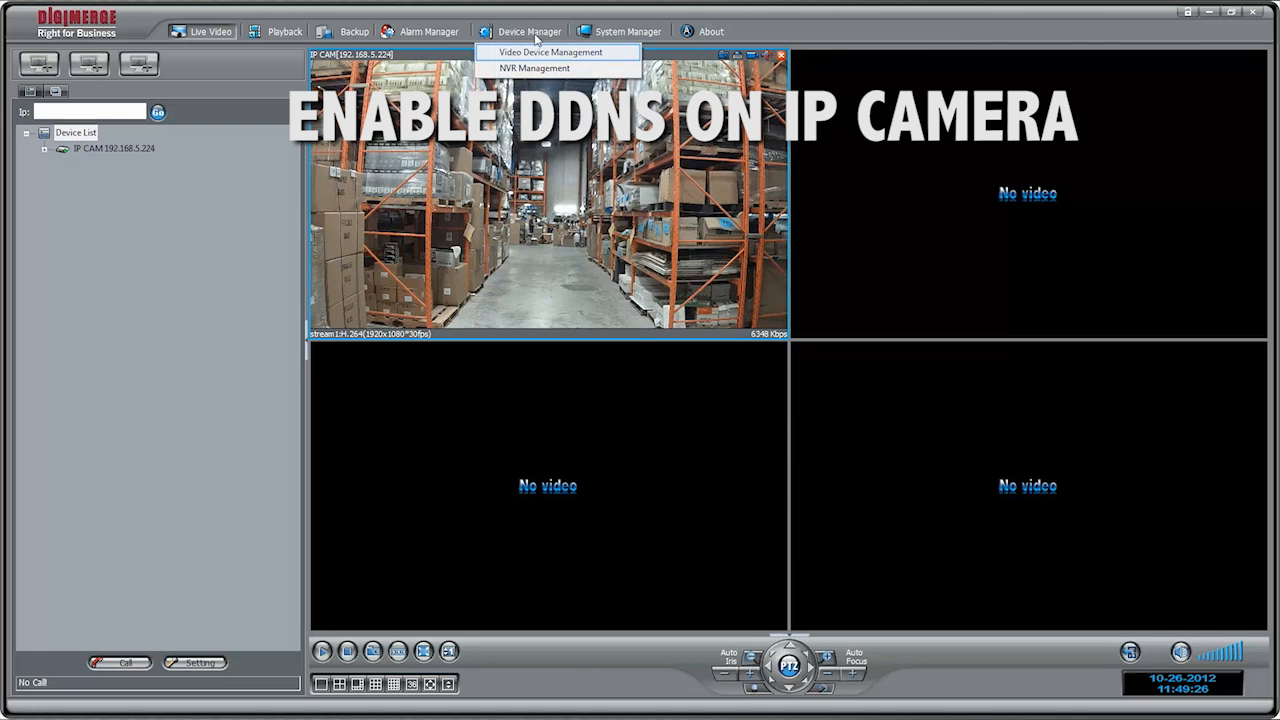
pyautogui.click(549, 52)
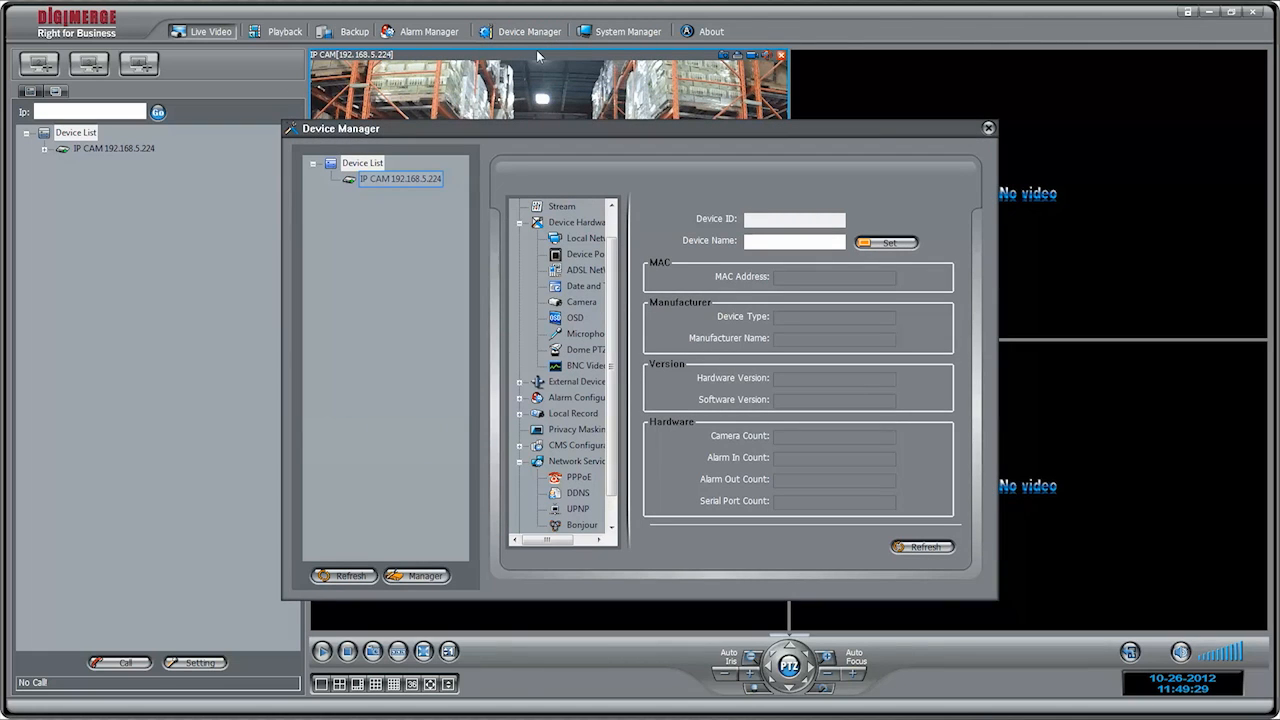
pyautogui.click(424, 178)
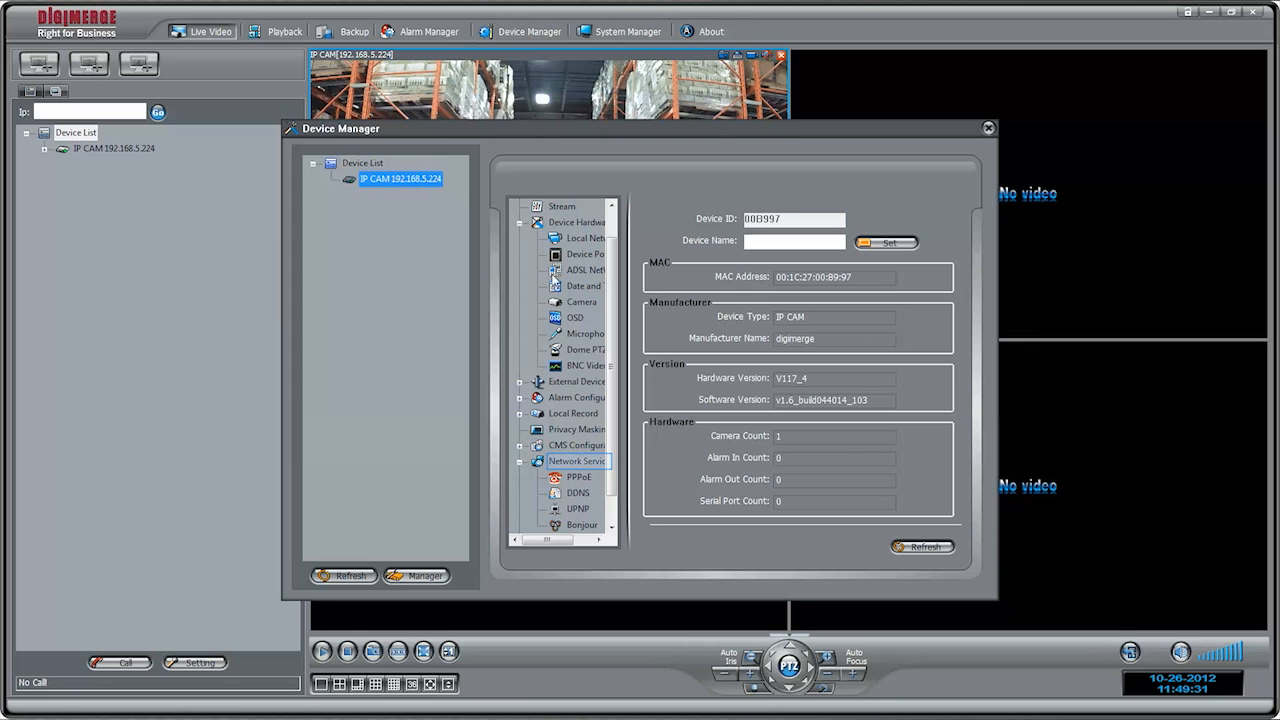
pyautogui.click(580, 468)
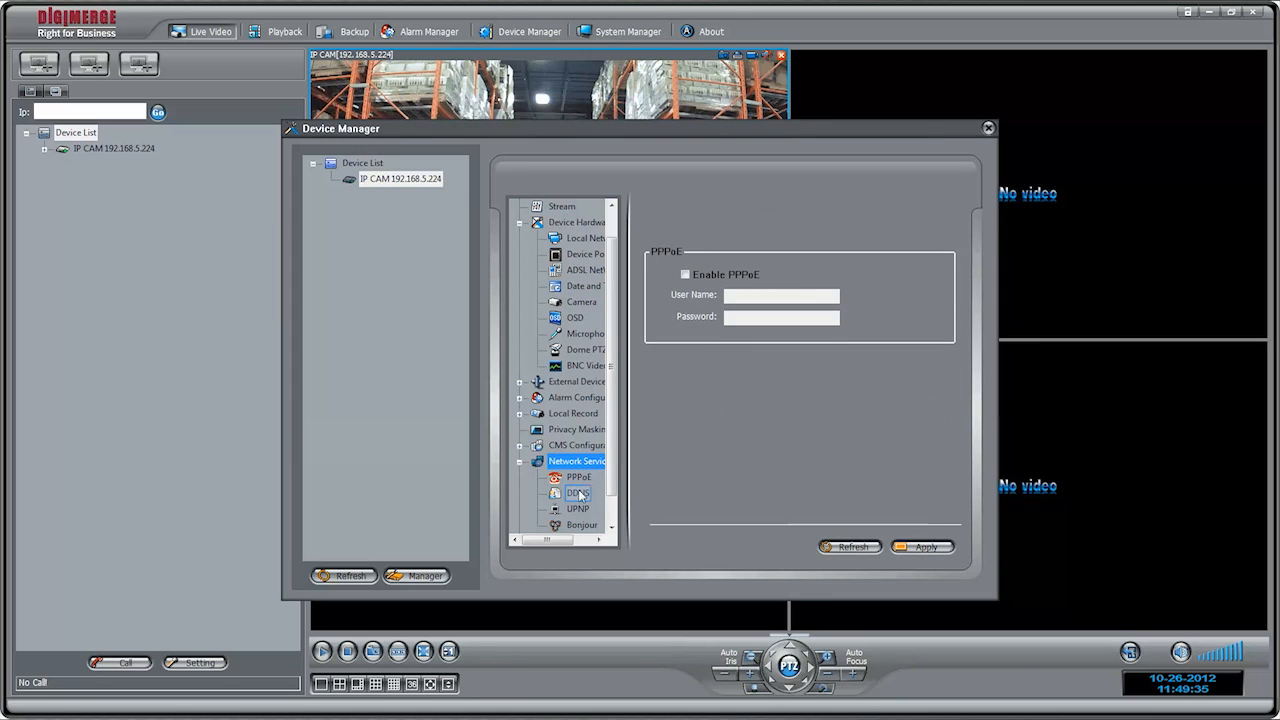
pyautogui.click(580, 493)
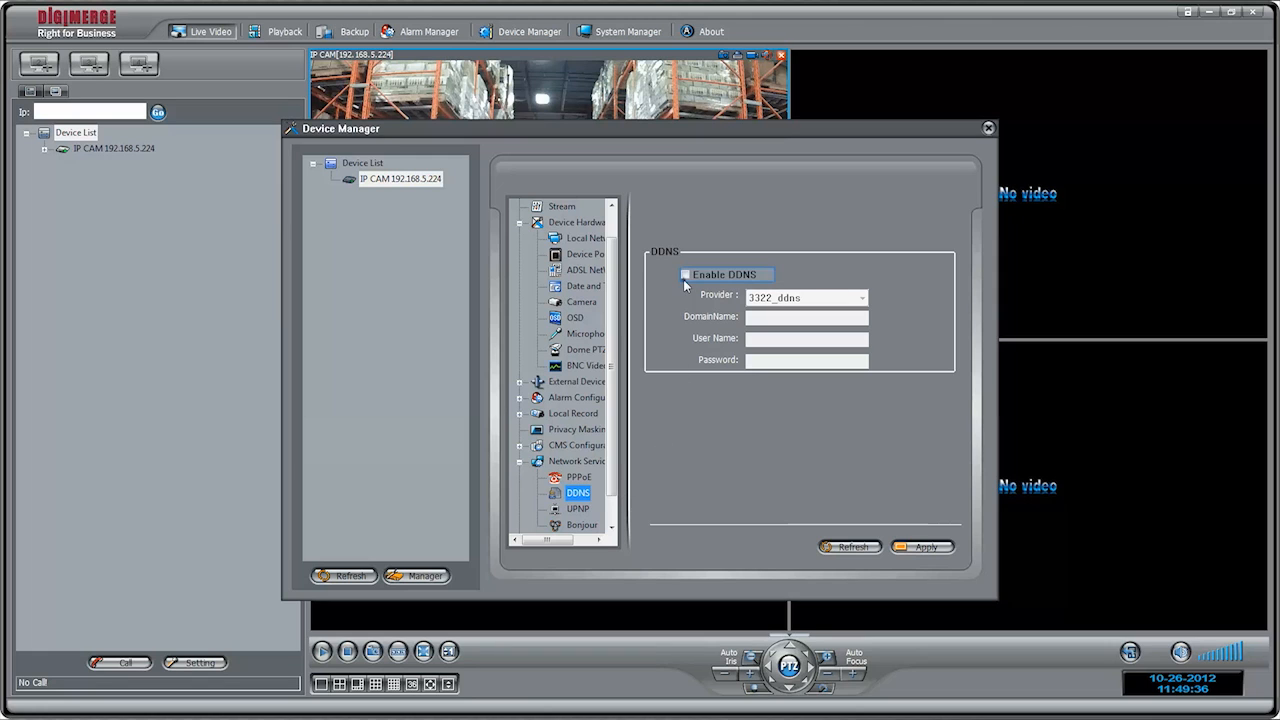
pyautogui.click(685, 275)
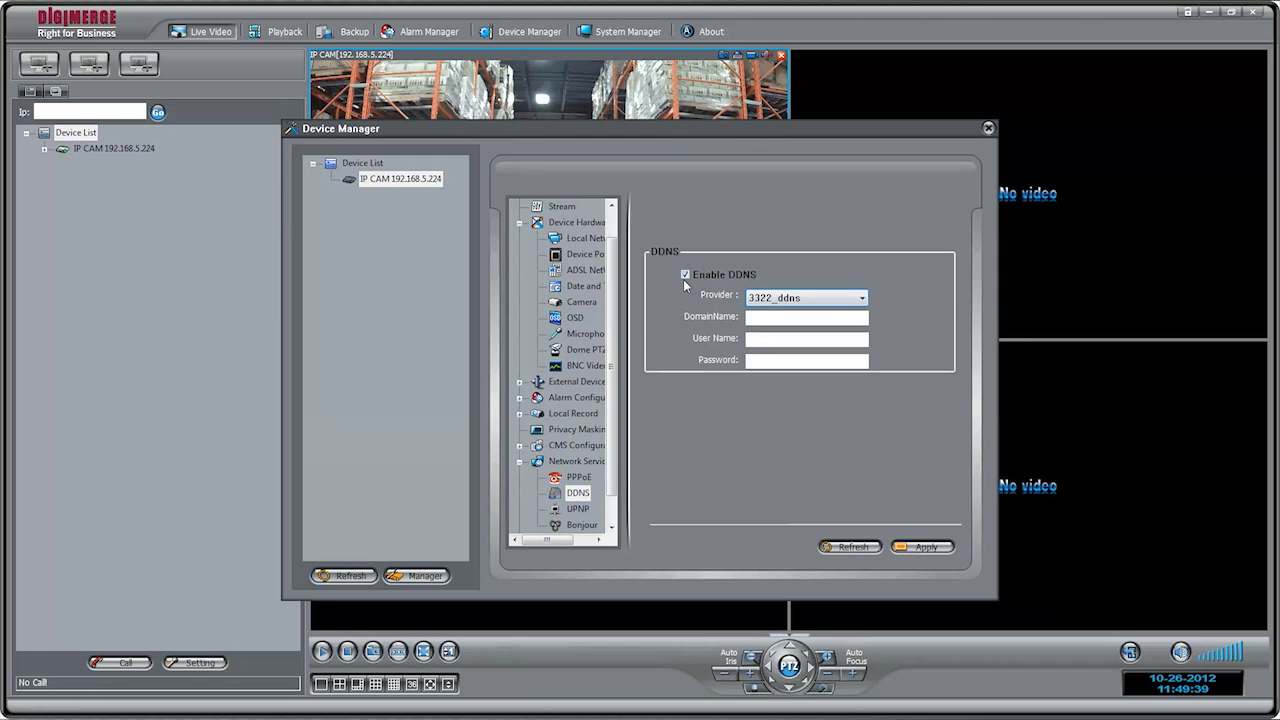
pyautogui.click(783, 297)
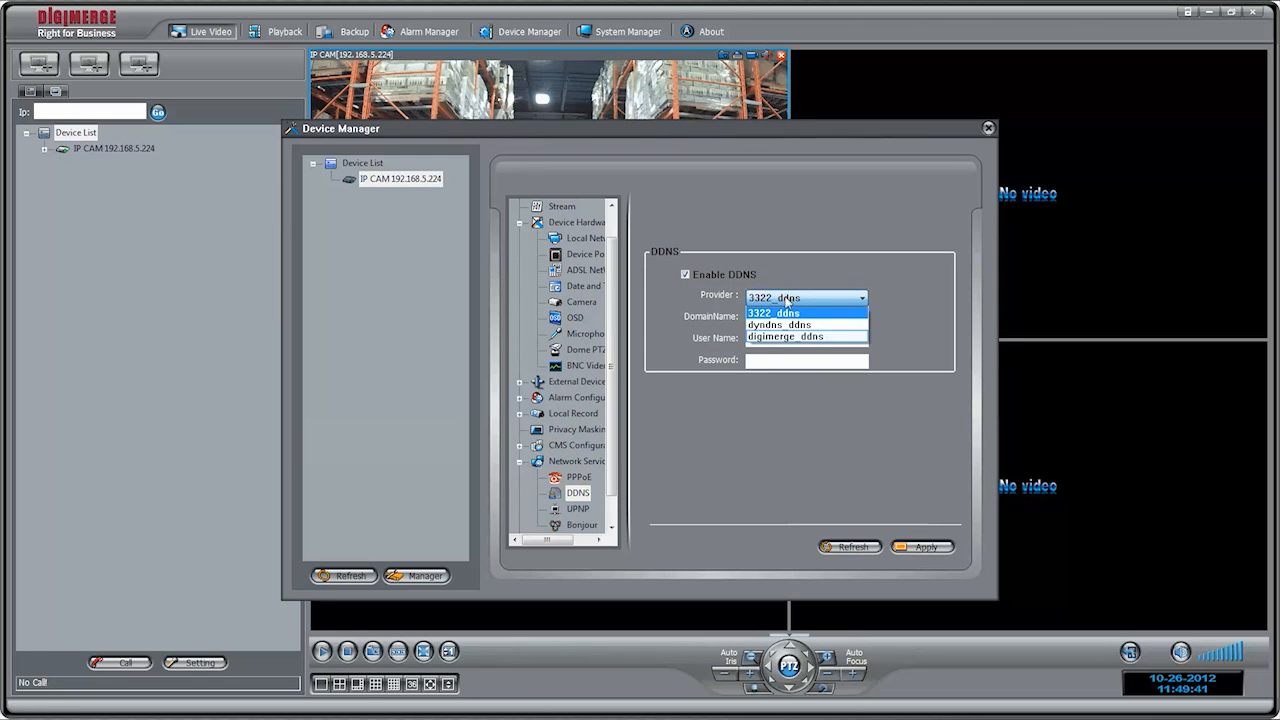
pyautogui.click(786, 337)
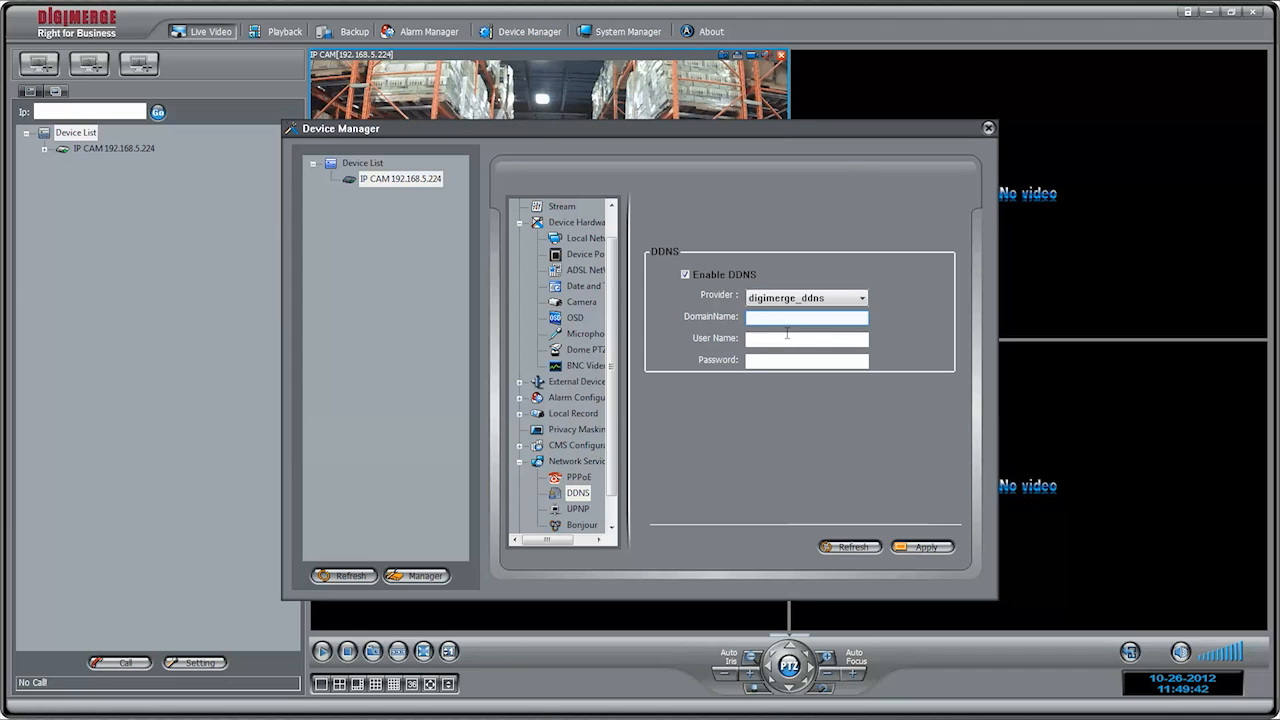
pyautogui.write('et')
pyautogui.press('Tab')
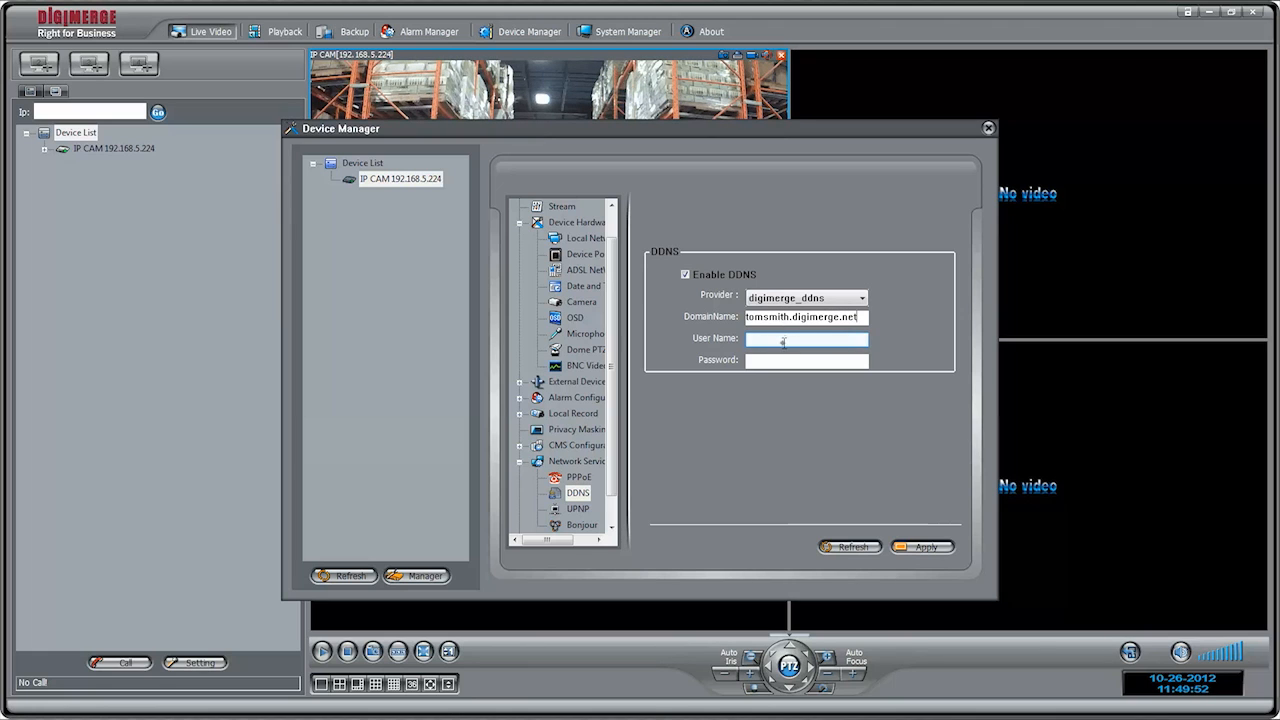
pyautogui.press('Tab')
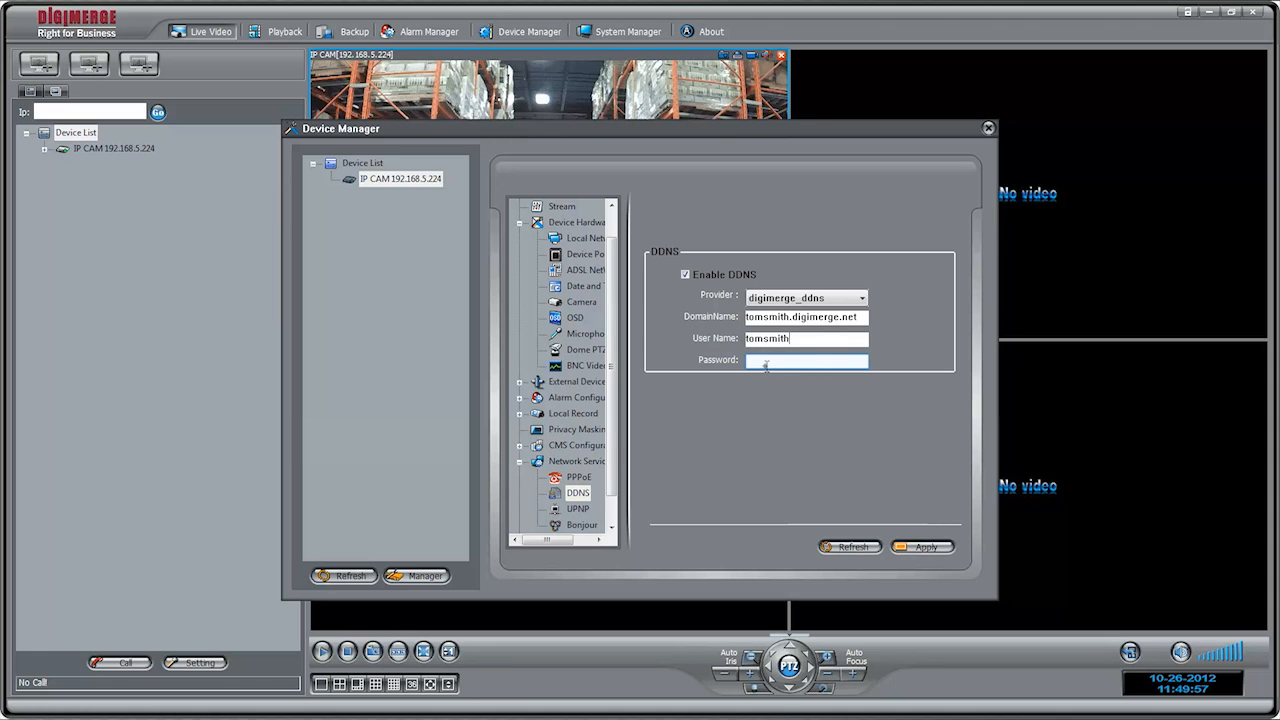
pyautogui.write('password')
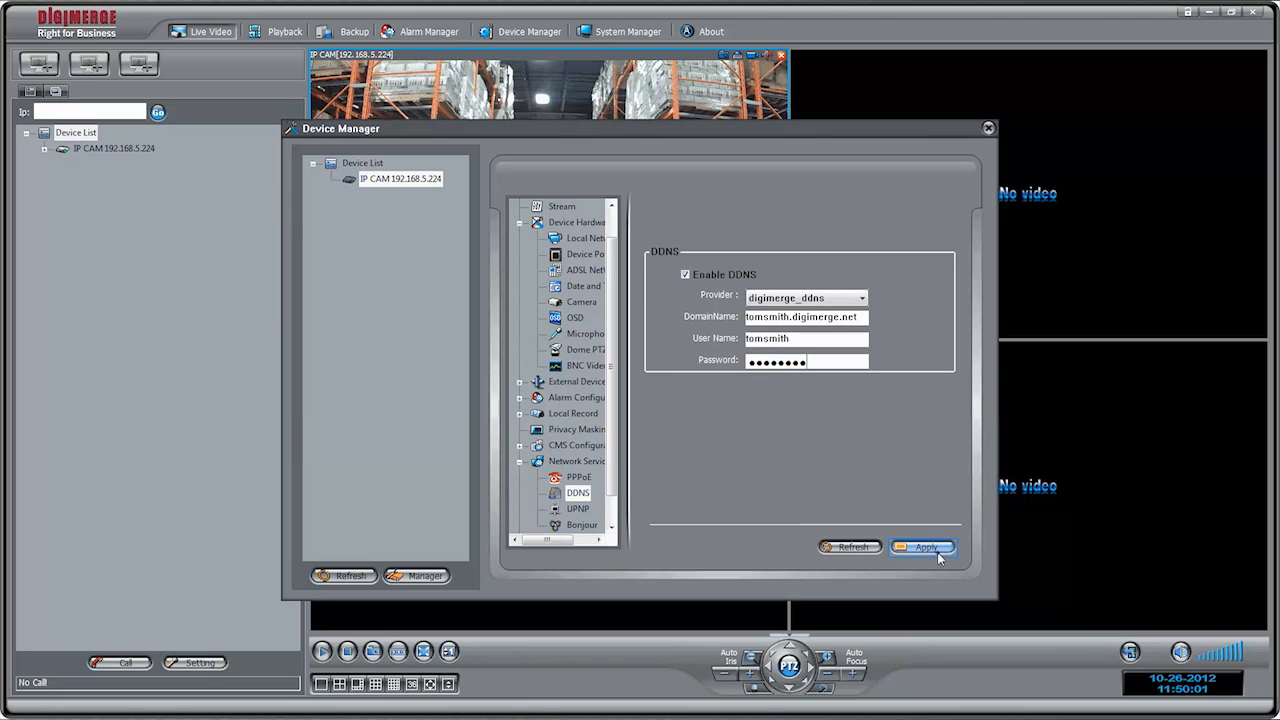
pyautogui.click(925, 547)
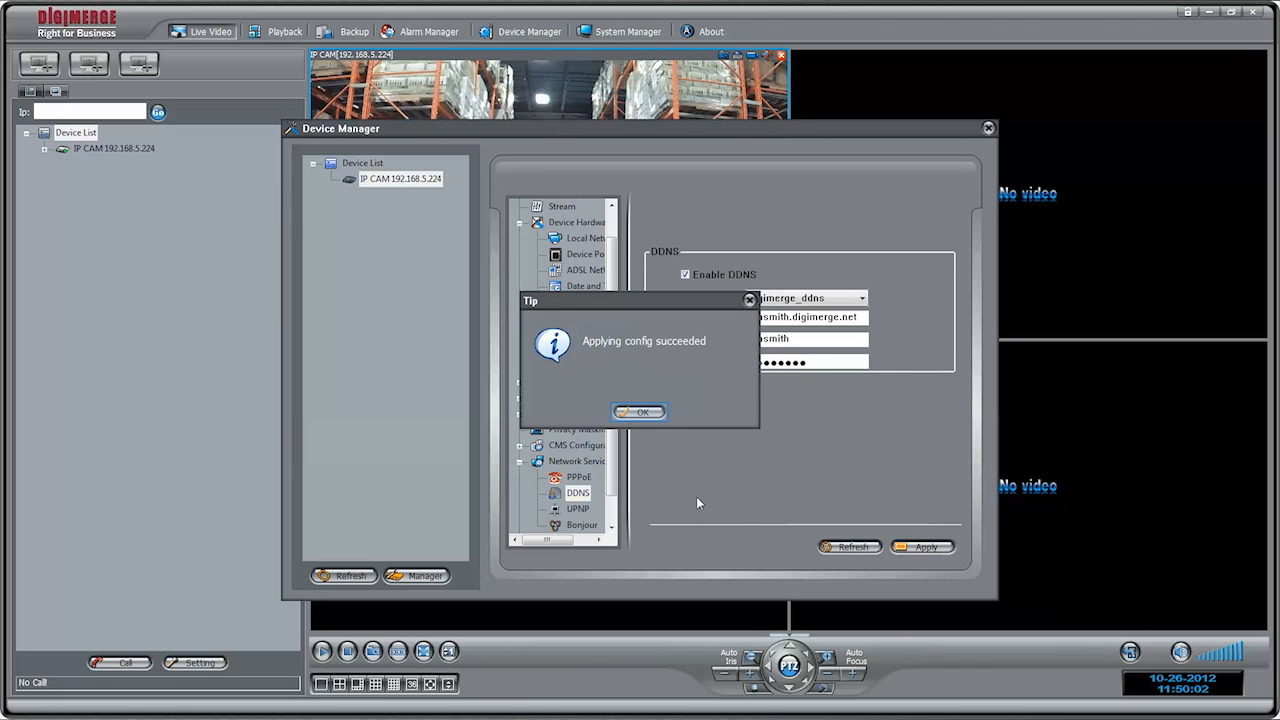
pyautogui.click(639, 411)
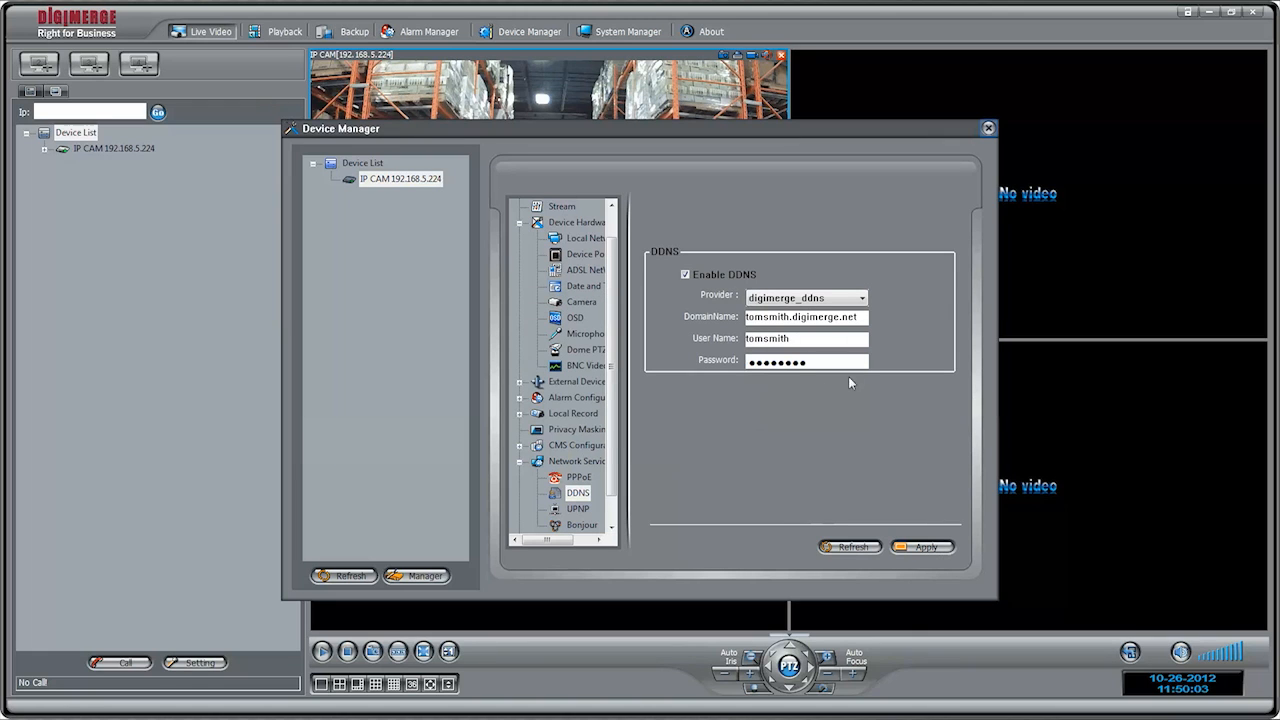
pyautogui.click(988, 128)
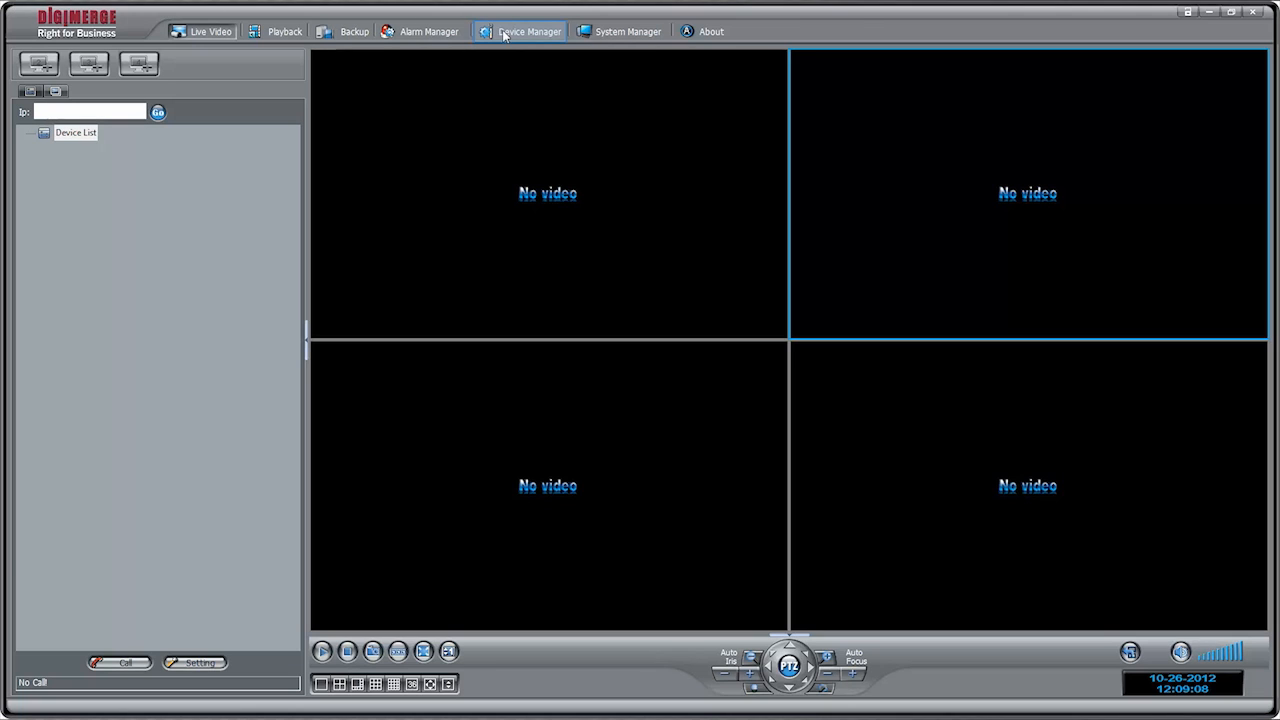
# Step: Drop down the Device Manager menu of video device and NVR choices
pyautogui.click(507, 34)
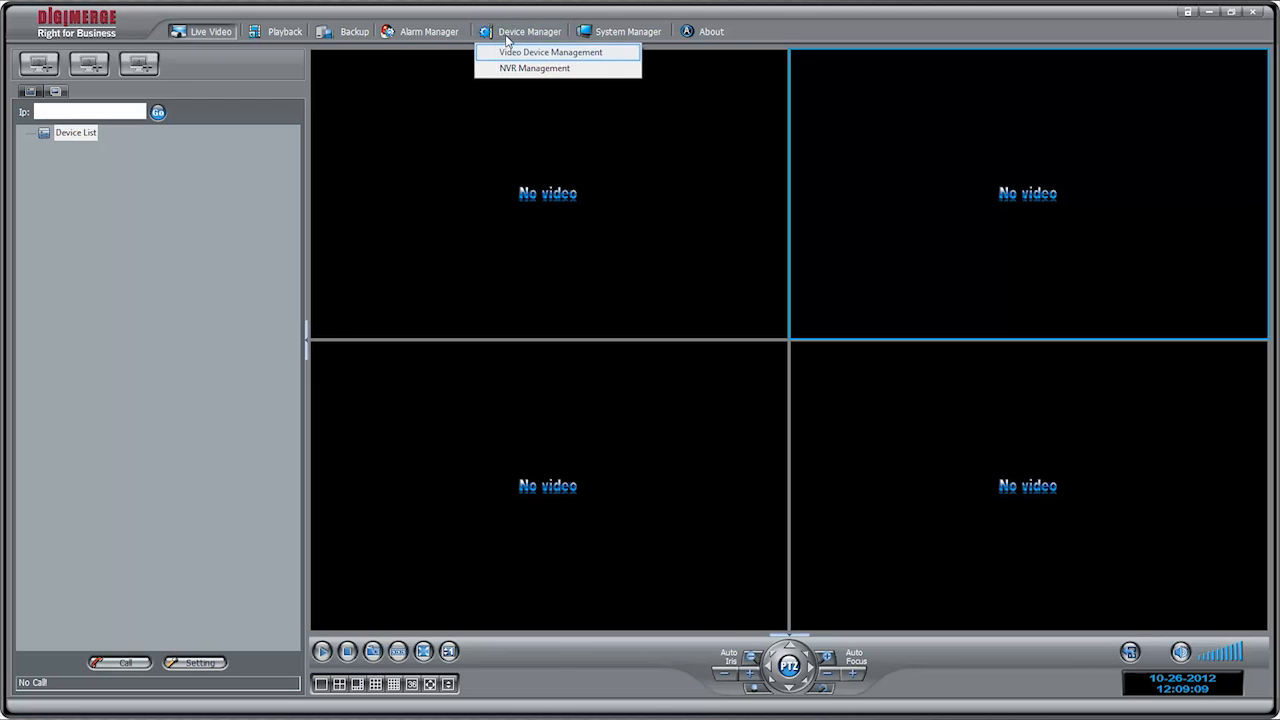
pyautogui.click(550, 52)
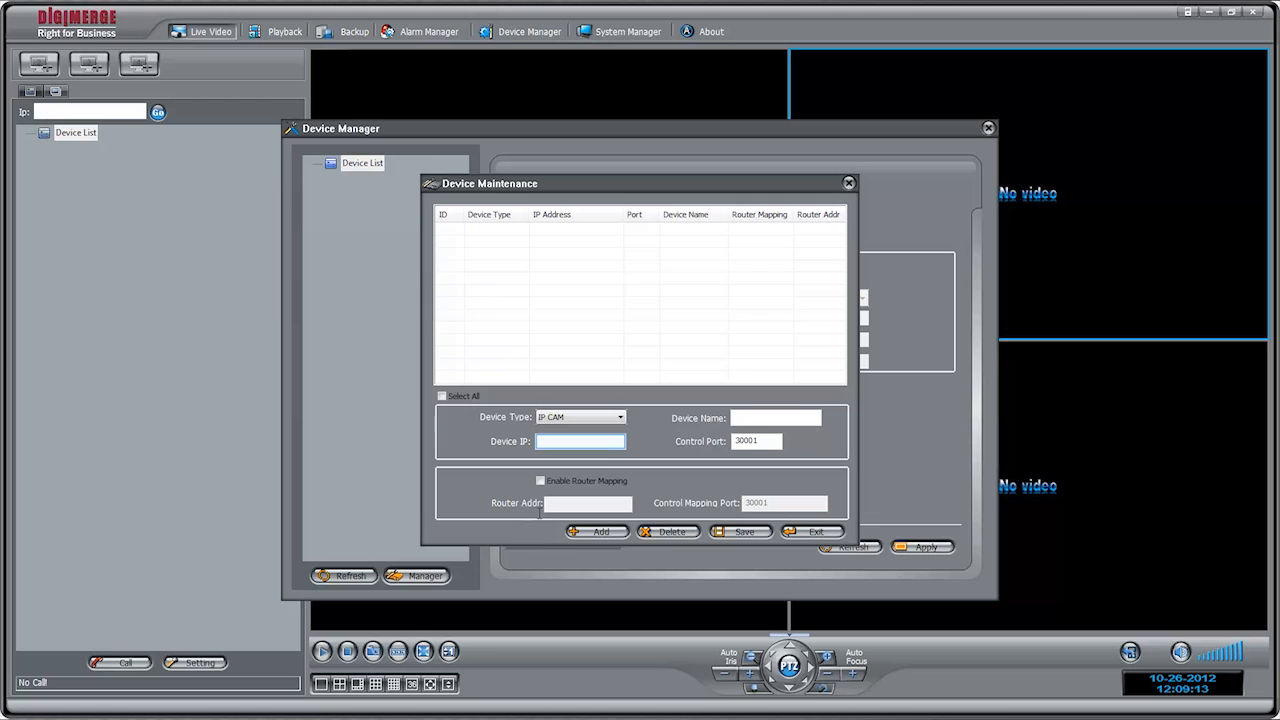
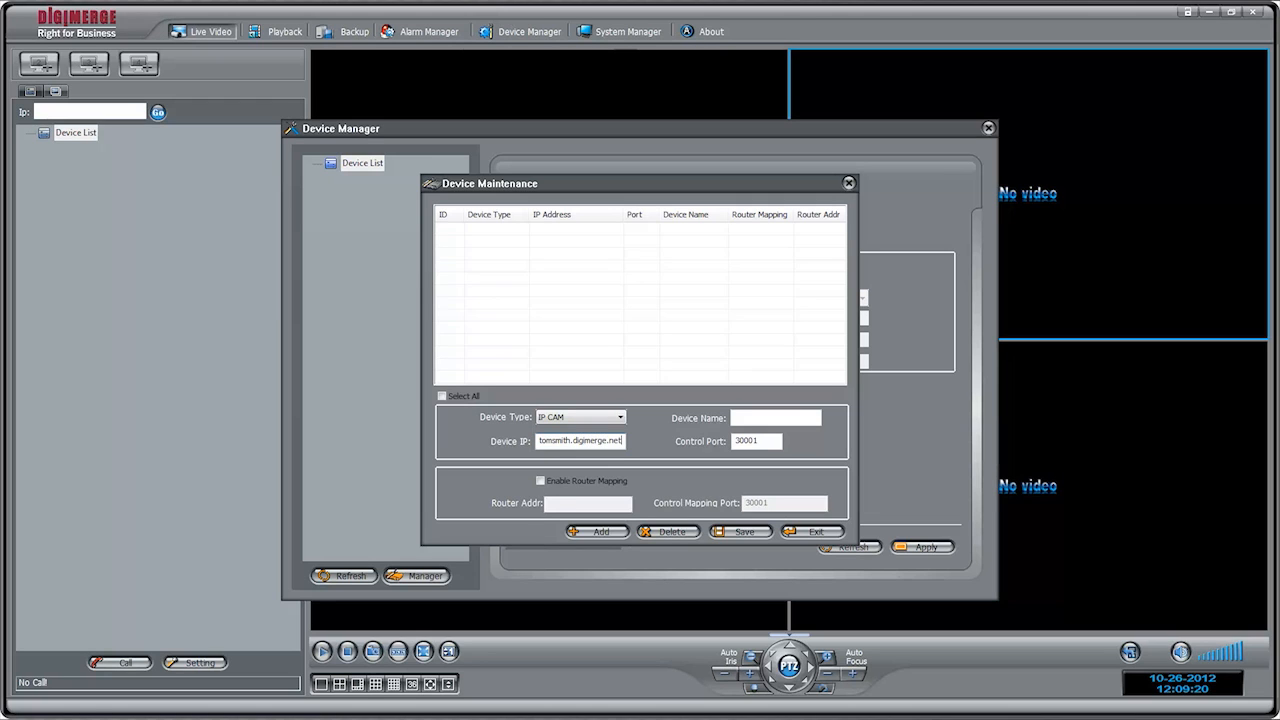
pyautogui.press('Tab')
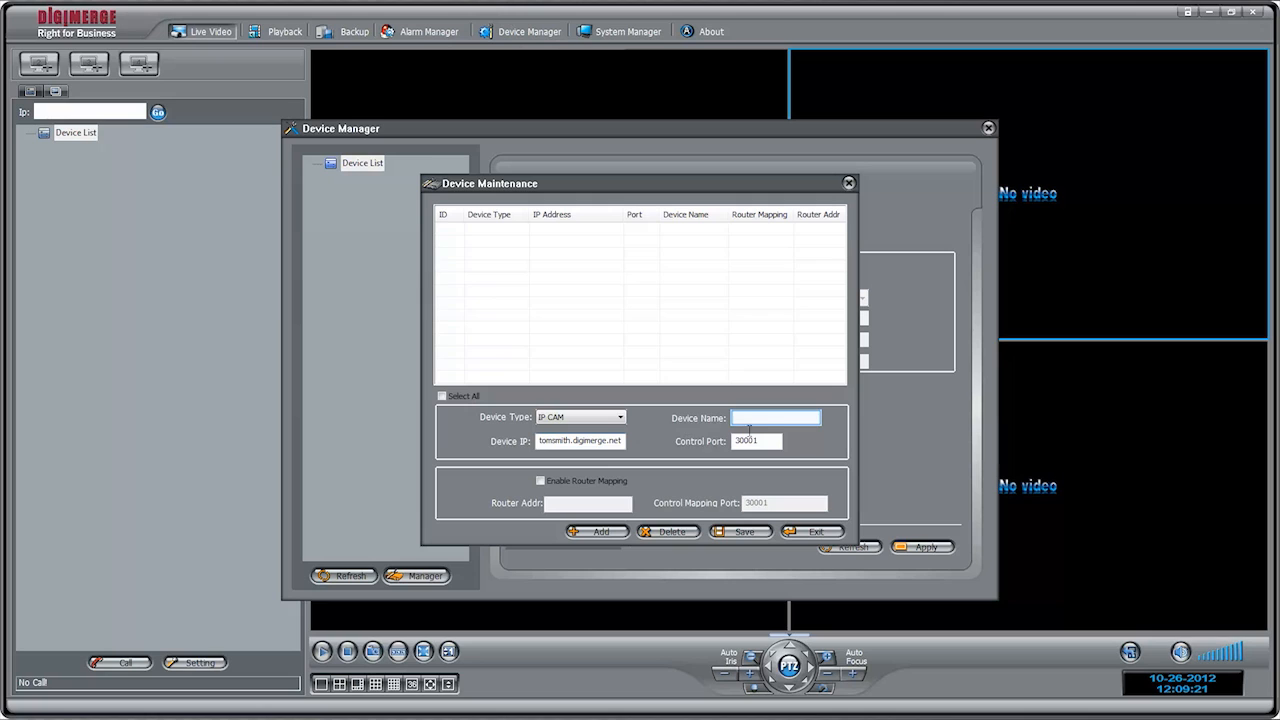
pyautogui.write('warehouse')
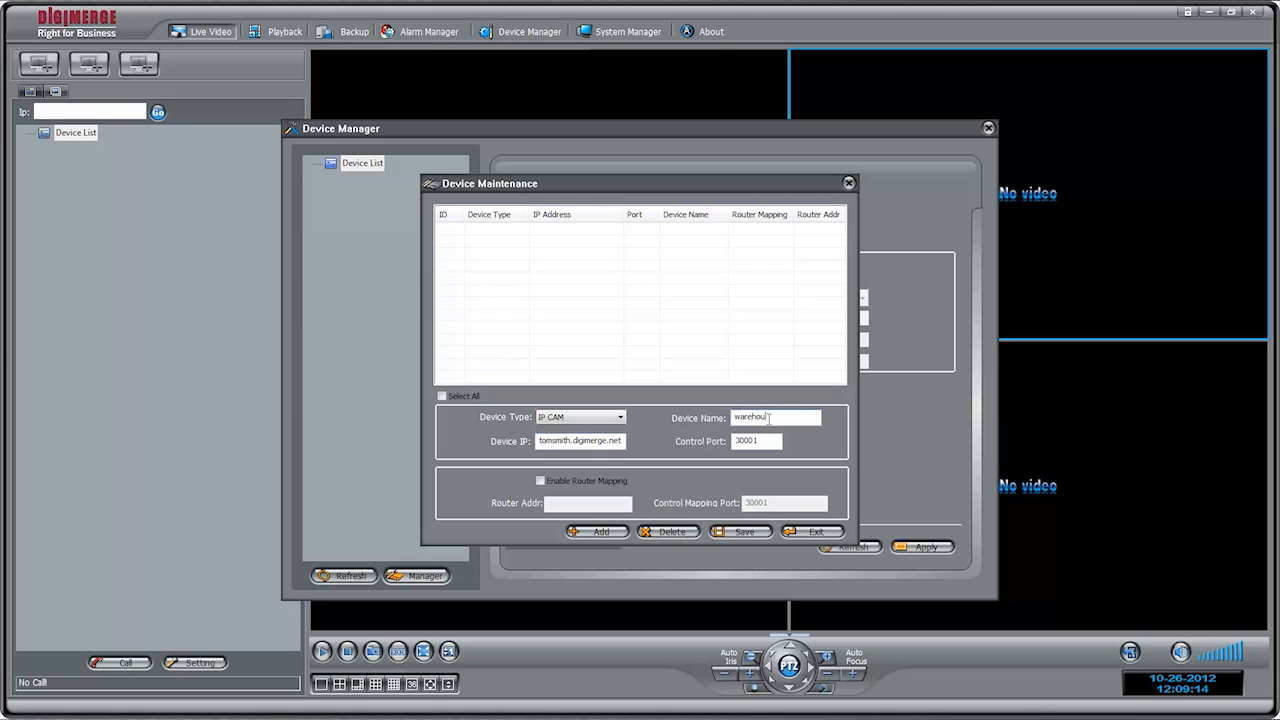
pyautogui.press('Tab')
pyautogui.click(769, 441)
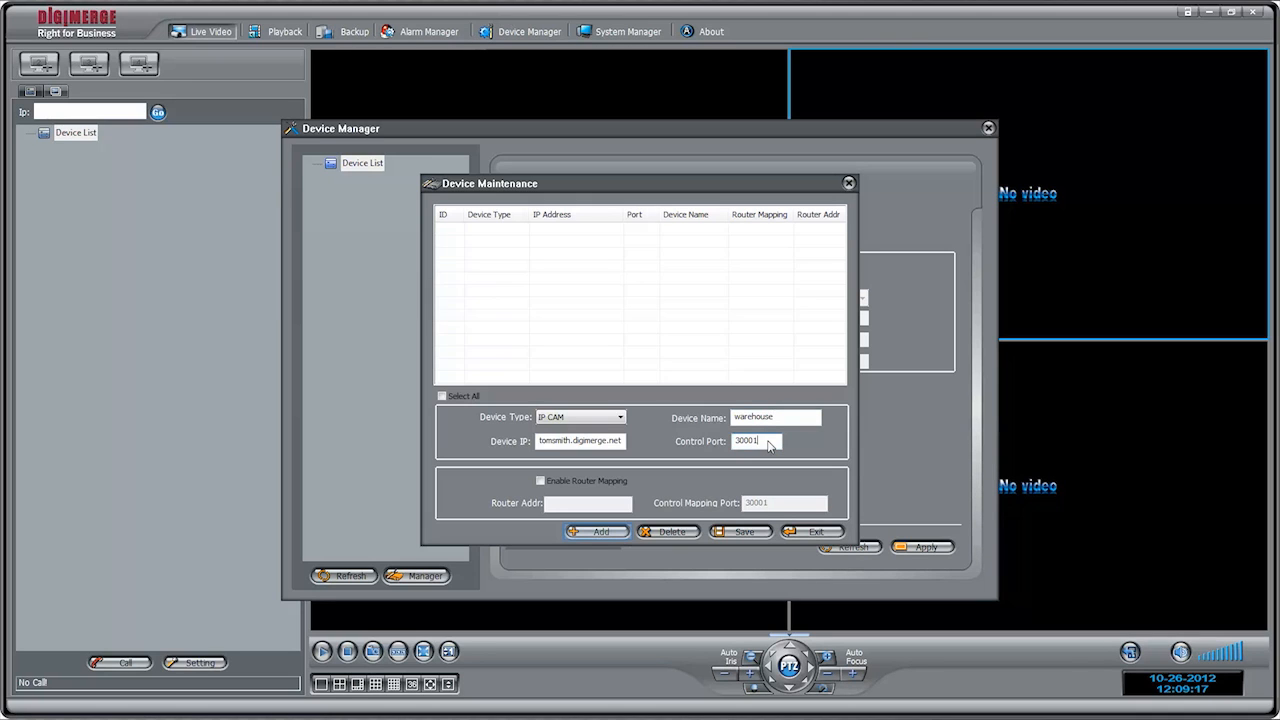
# Step: Add the warehouse camera to the device table, save the list and close Device Maintenance
pyautogui.click(604, 533)
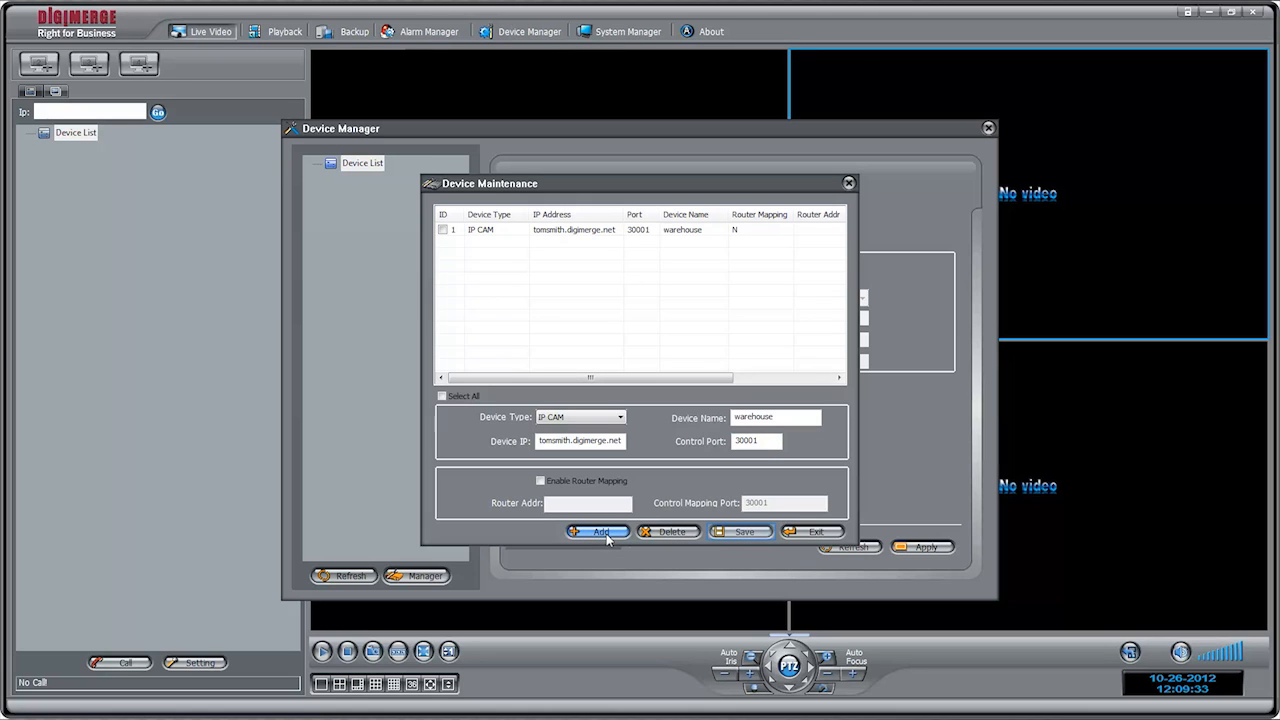
pyautogui.click(741, 537)
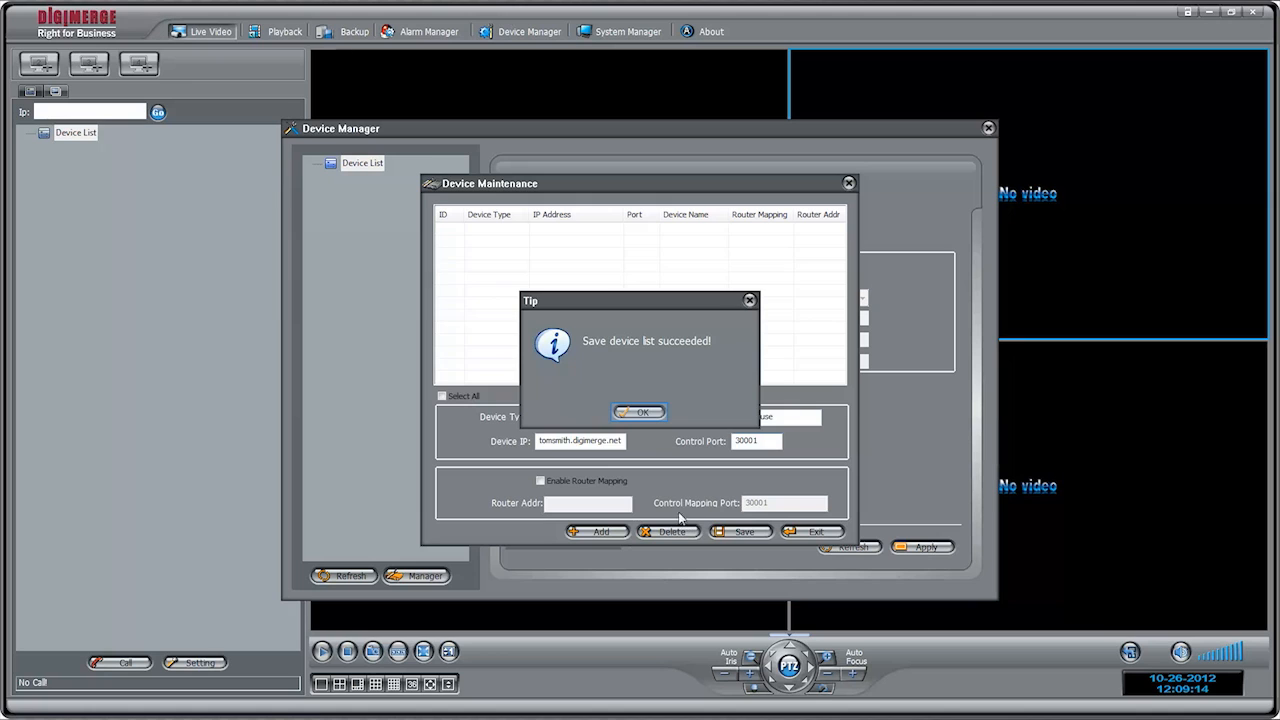
pyautogui.click(640, 412)
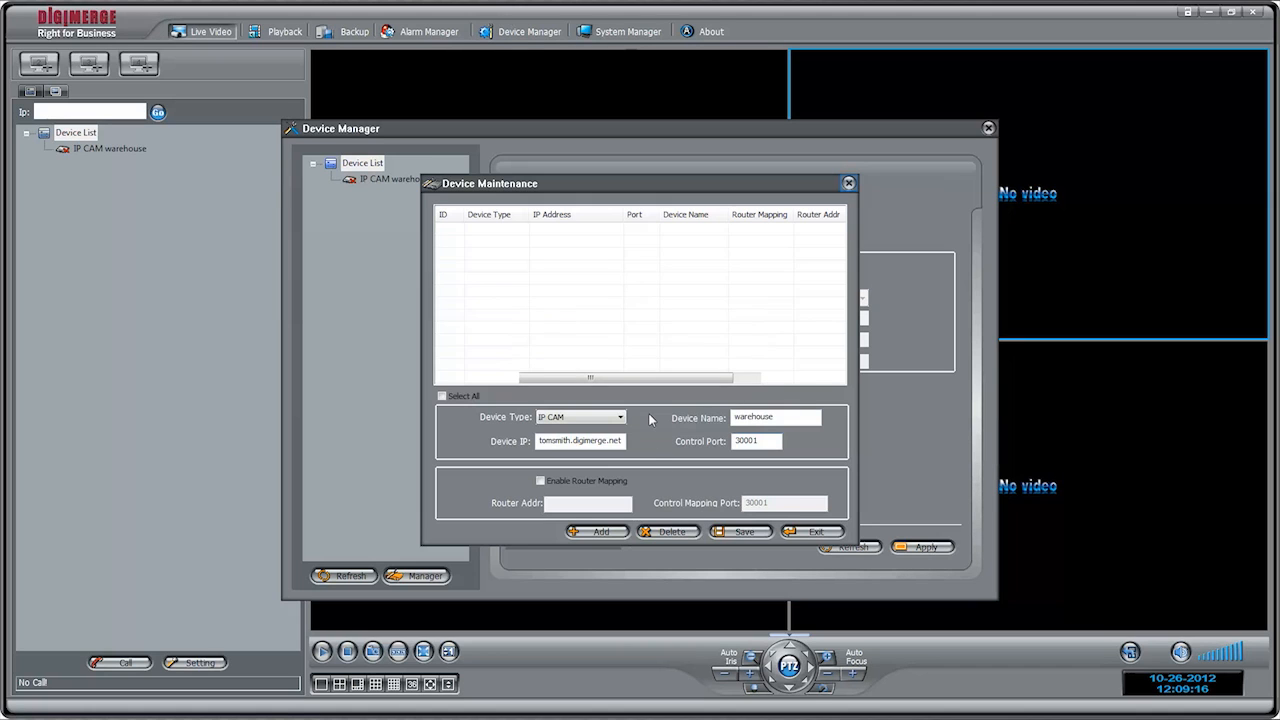
pyautogui.click(849, 183)
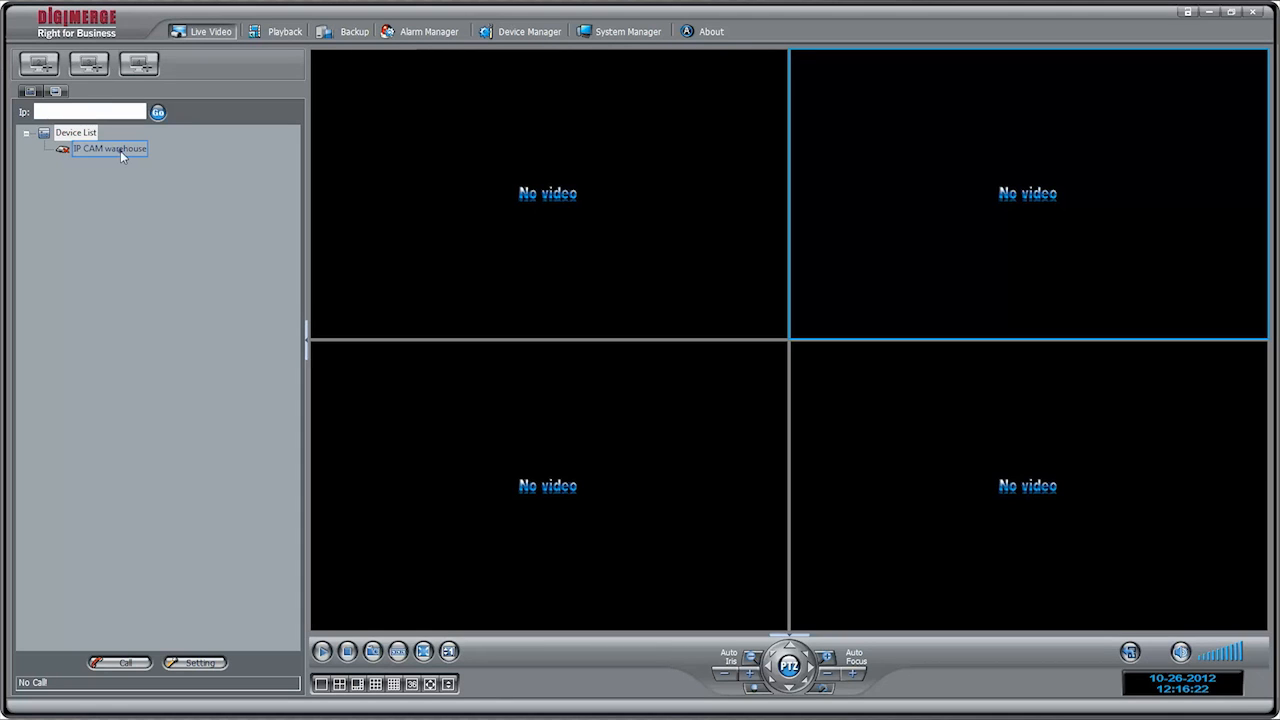
pyautogui.doubleClick(110, 148)
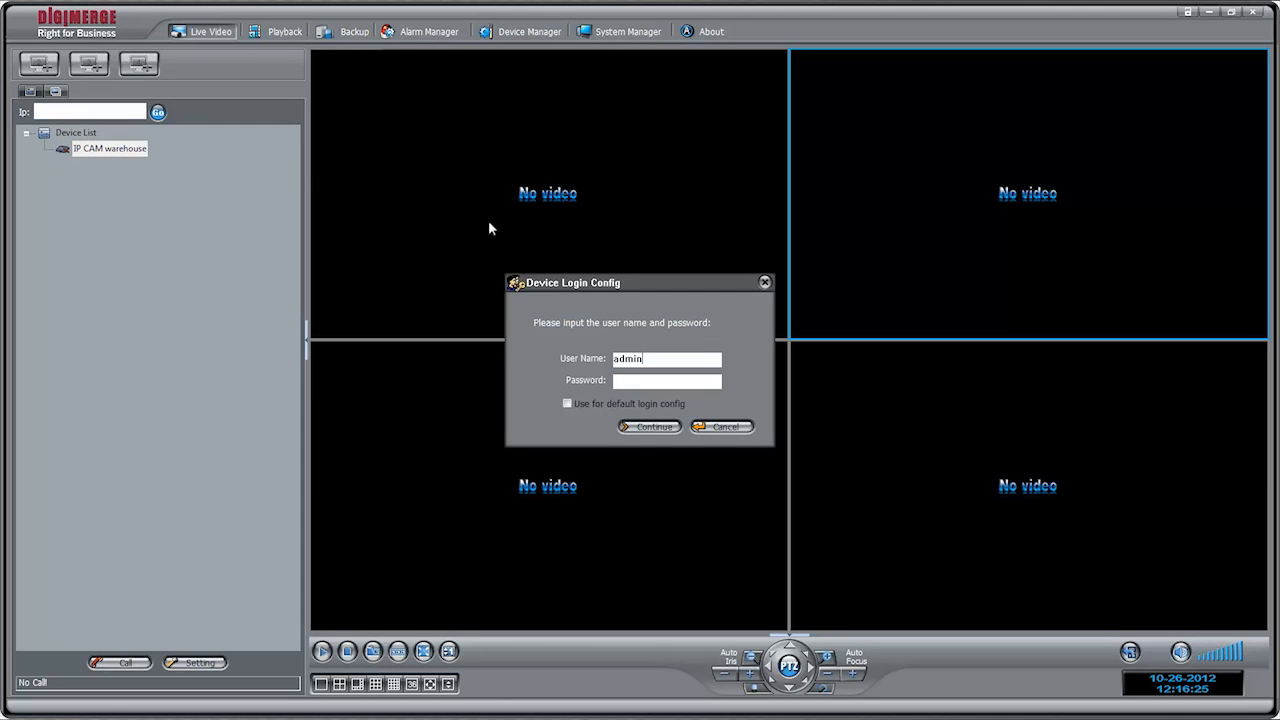
pyautogui.press('Tab')
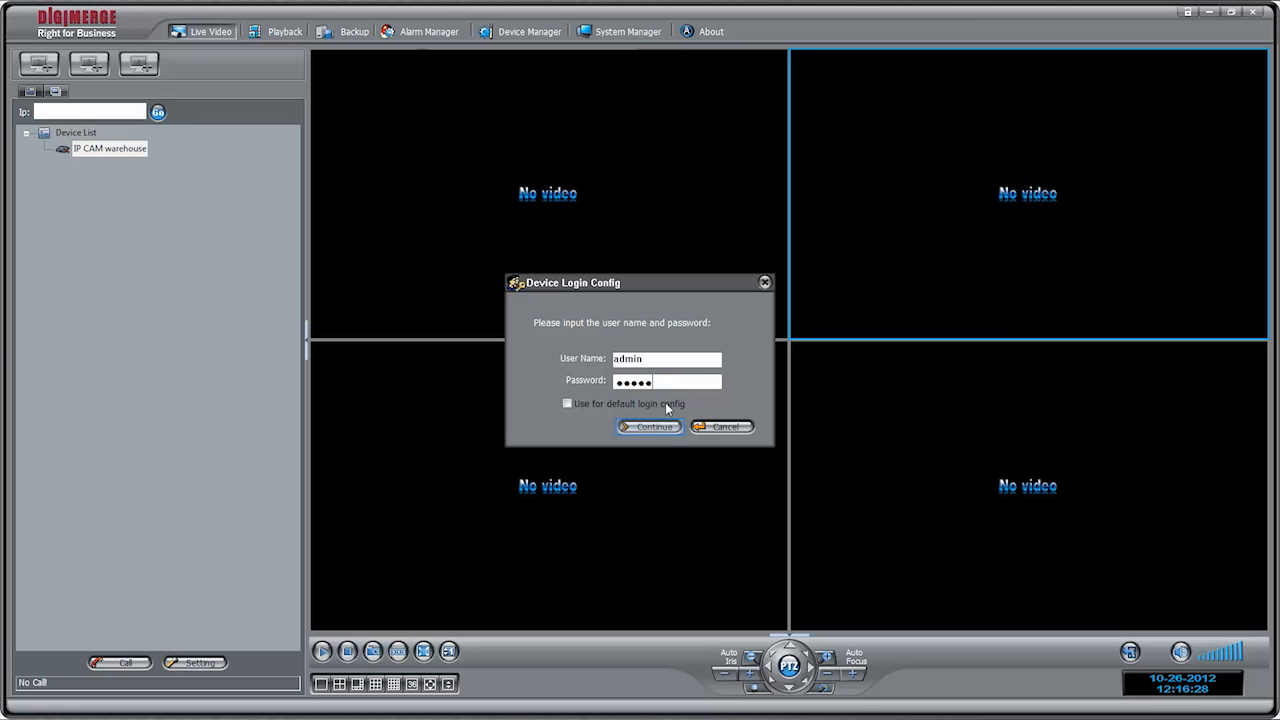
pyautogui.click(650, 427)
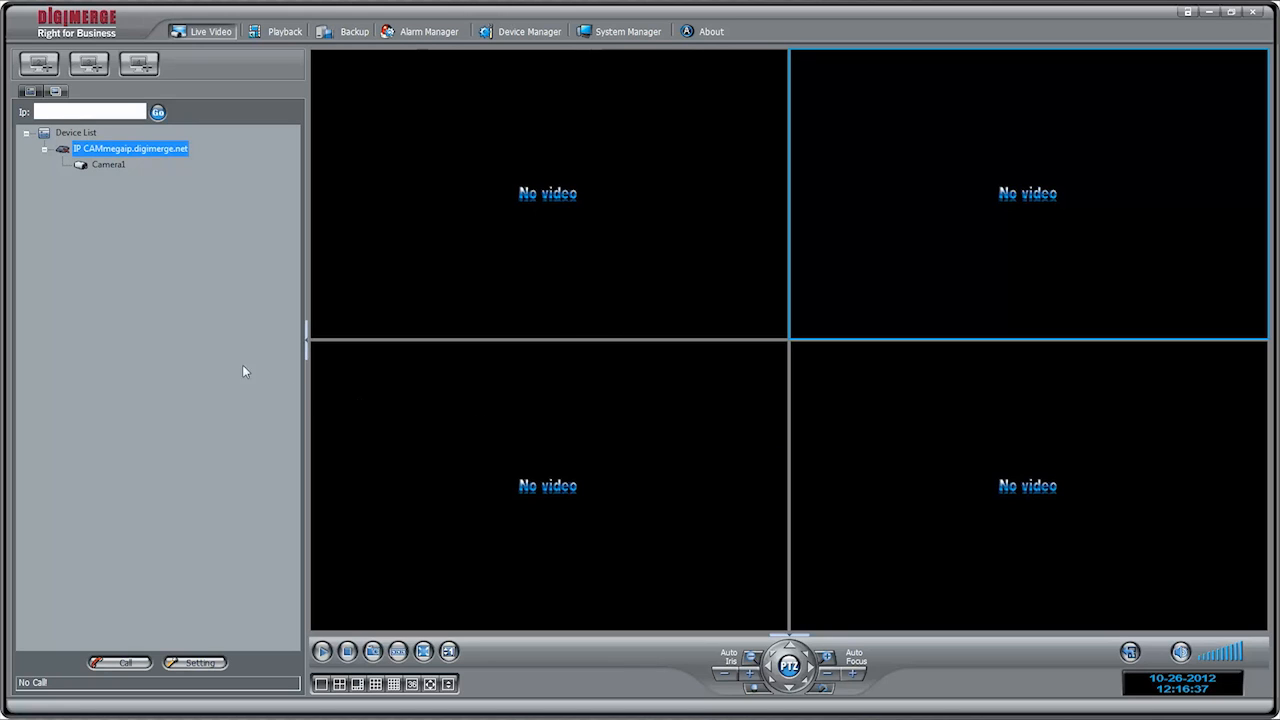
pyautogui.click(108, 164)
pyautogui.moveTo(394, 180); pyautogui.dragTo(394, 180)
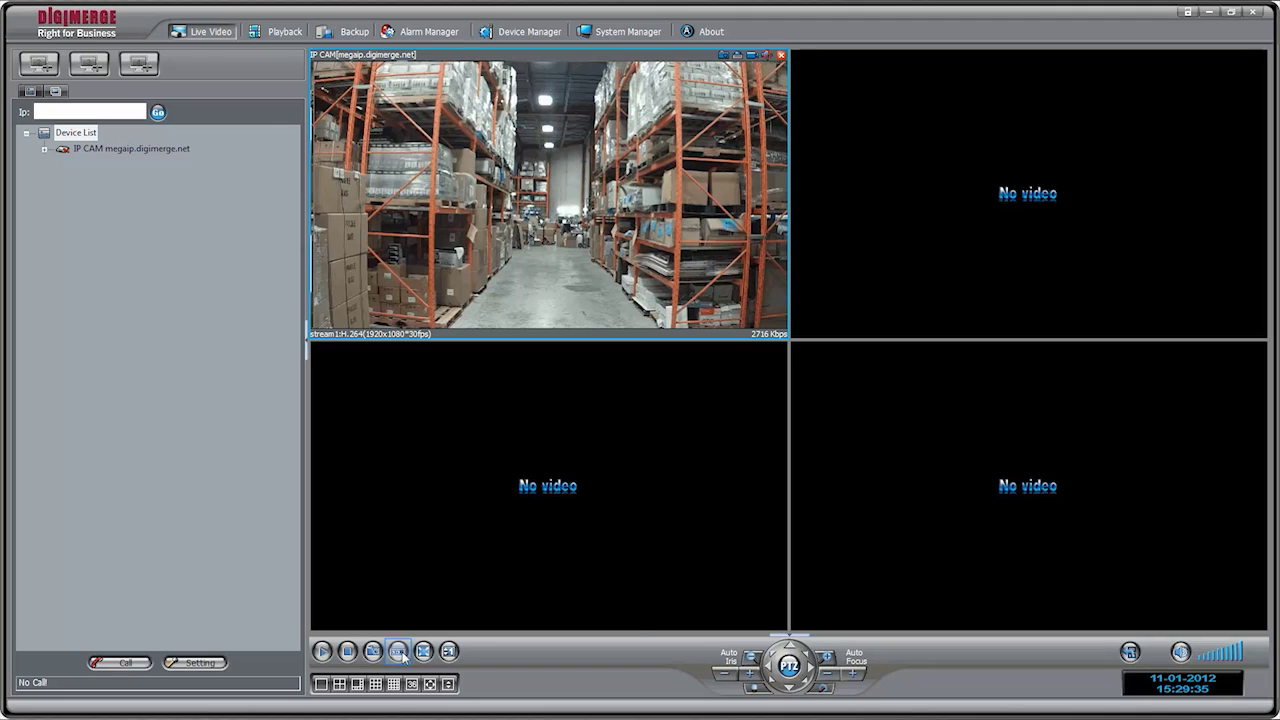
# Step: In Quality Adjustment, set the Stream to stream2 (640*360), apply it and confirm
pyautogui.click(400, 652)
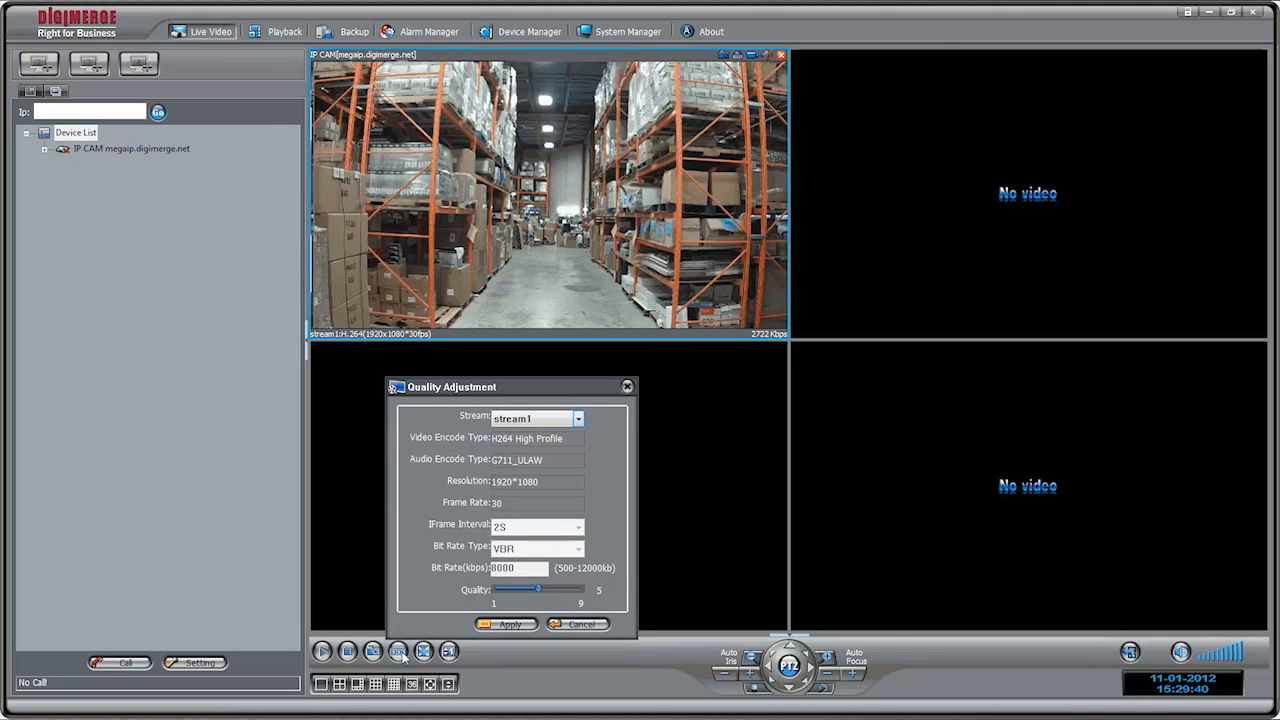
pyautogui.click(578, 419)
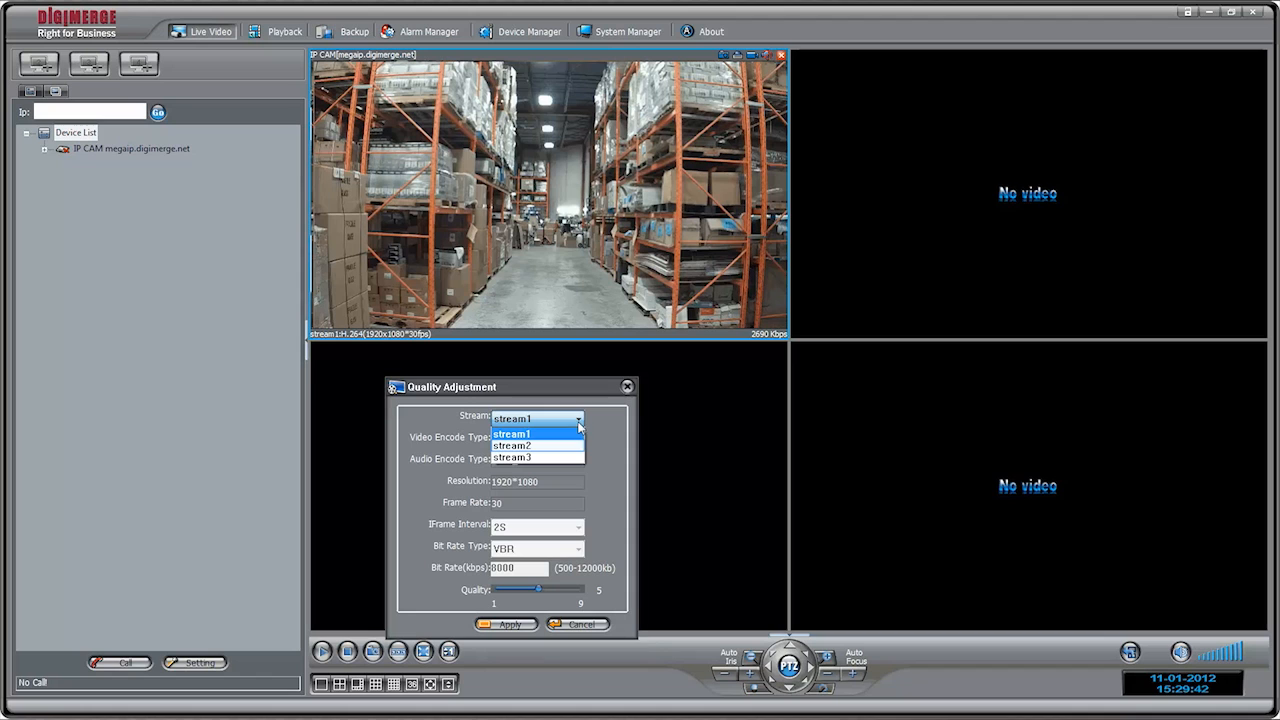
pyautogui.click(530, 446)
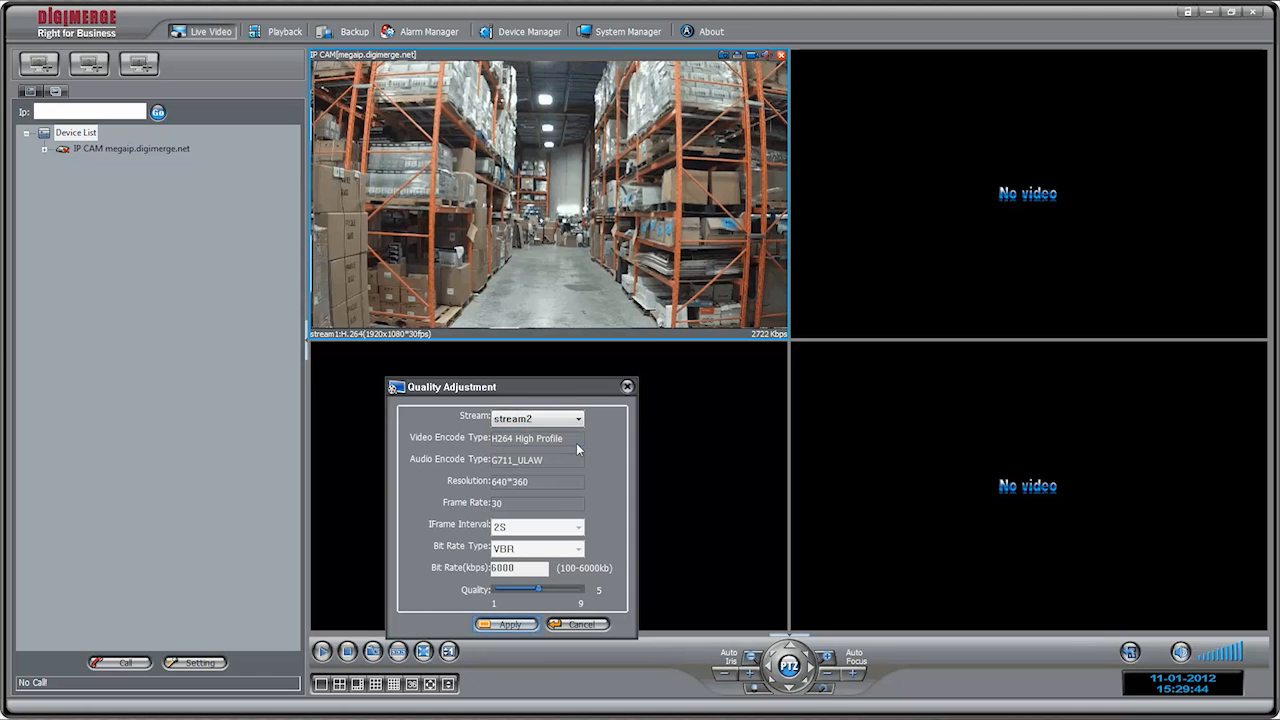
pyautogui.click(510, 624)
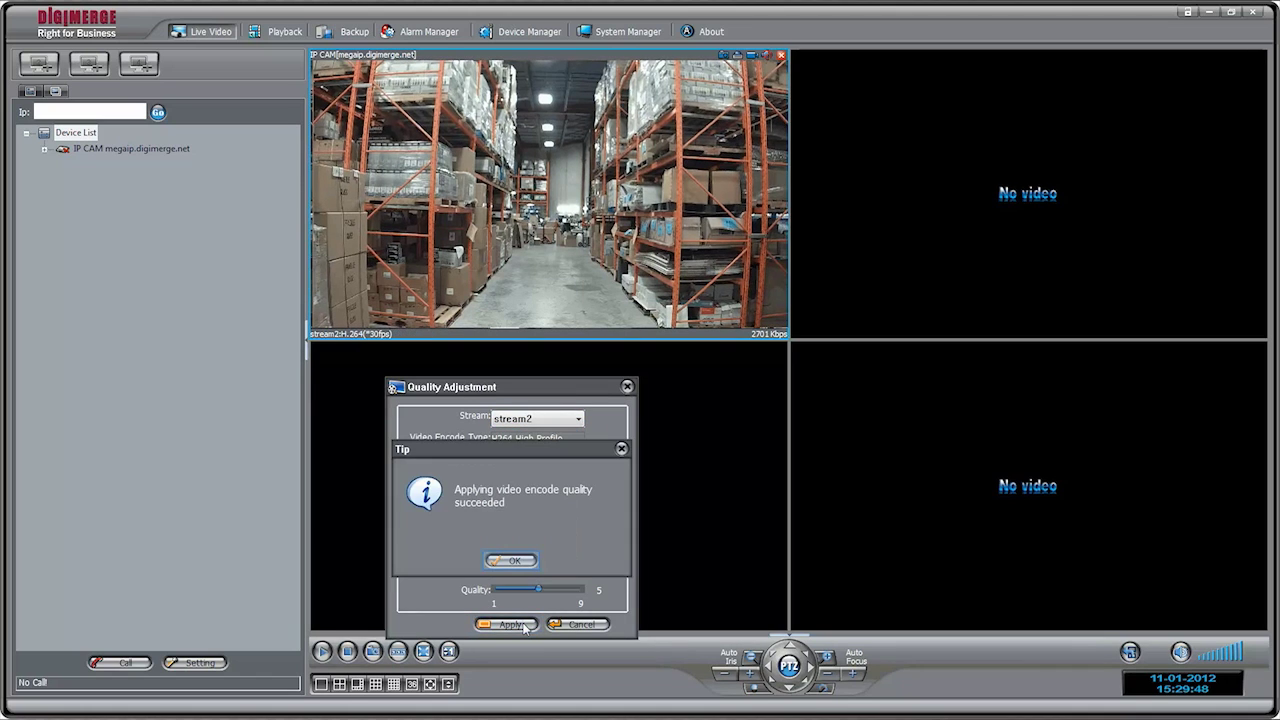
pyautogui.click(510, 560)
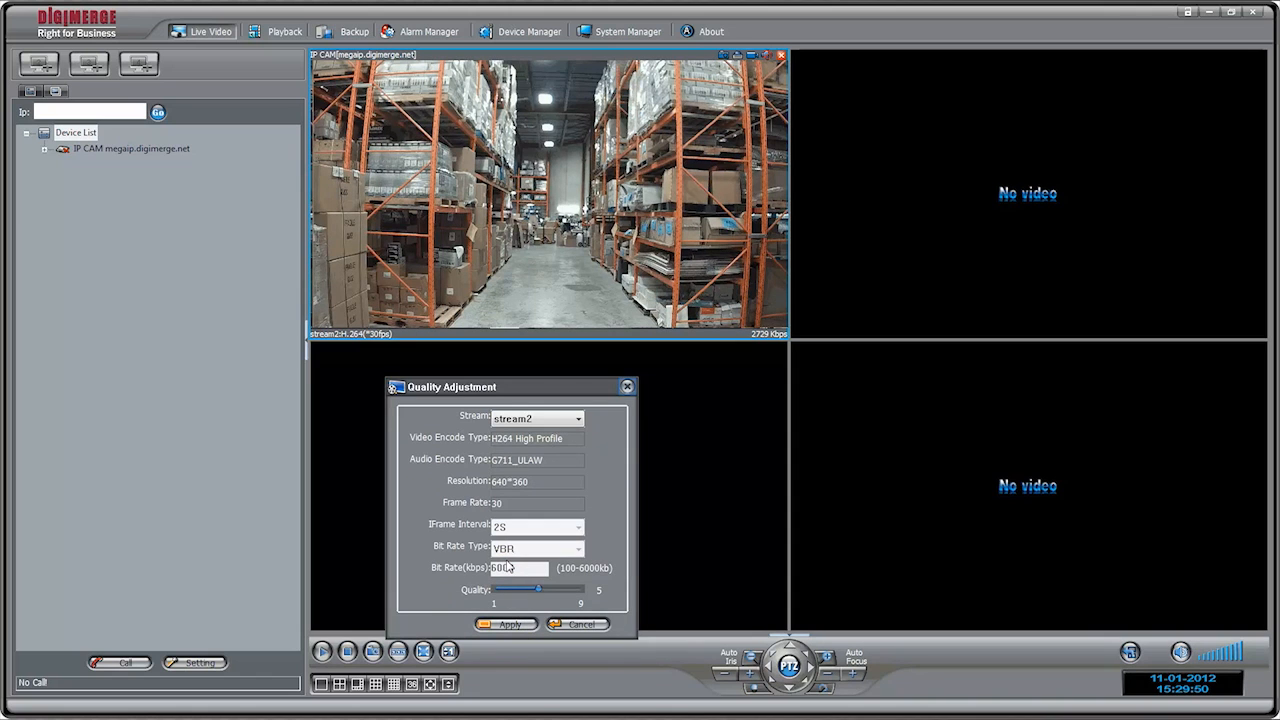
pyautogui.click(627, 387)
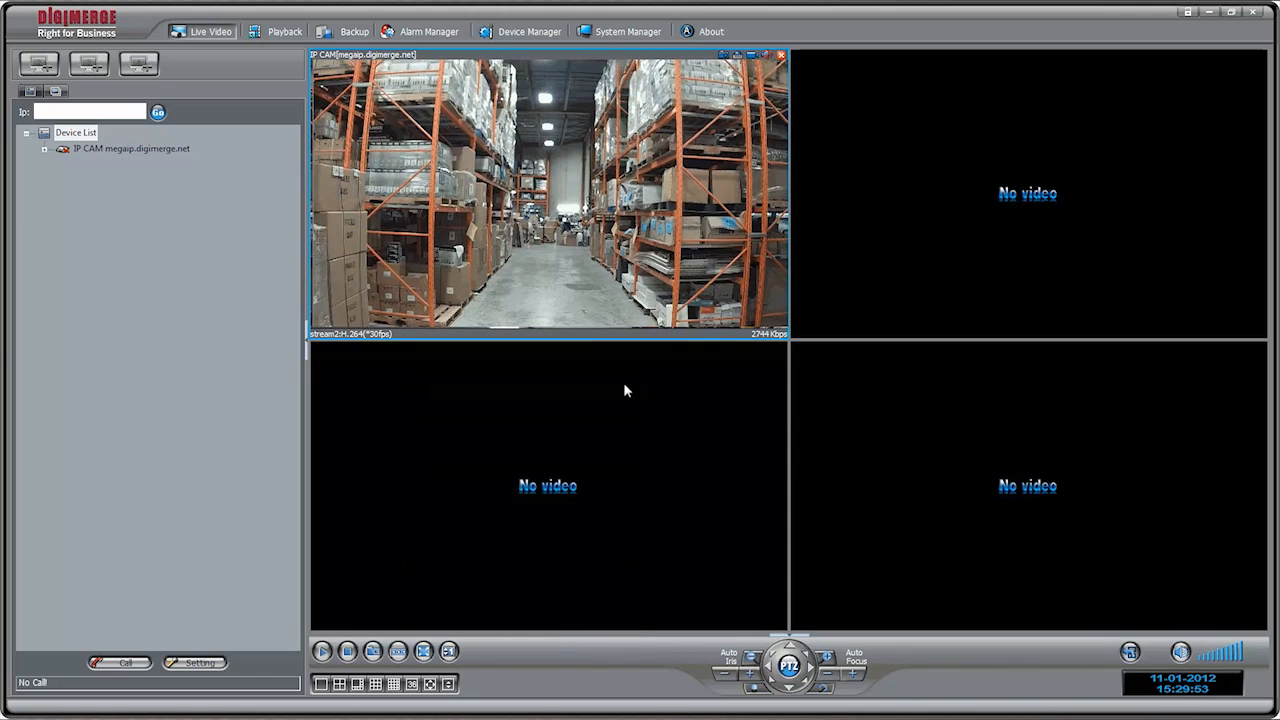